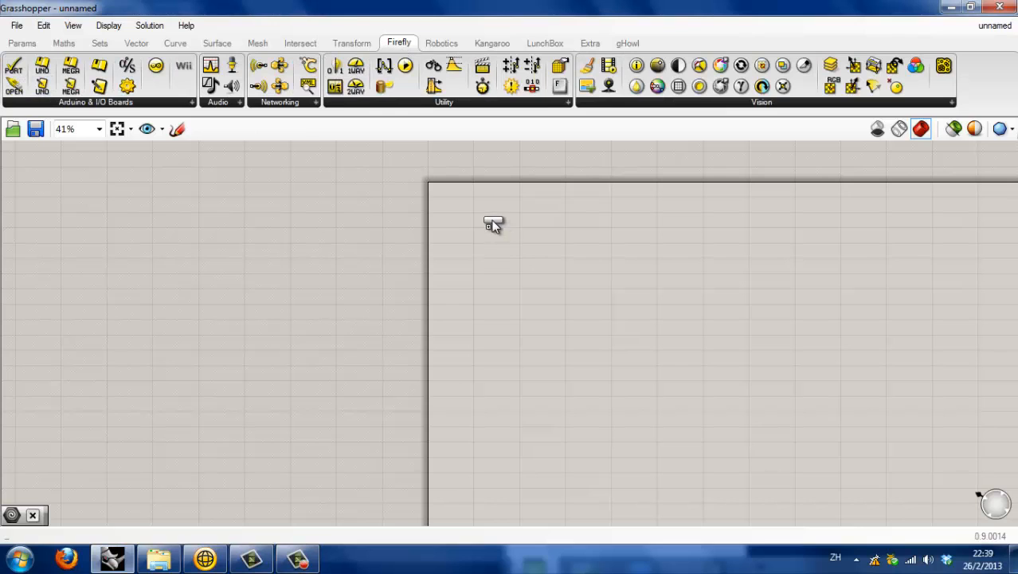
Place a Firefly Ports Available component and an Open Port component side by side on the canvas
click(494, 223)
scroll(504, 211, up, 6)
scroll(97, 192, down, 3)
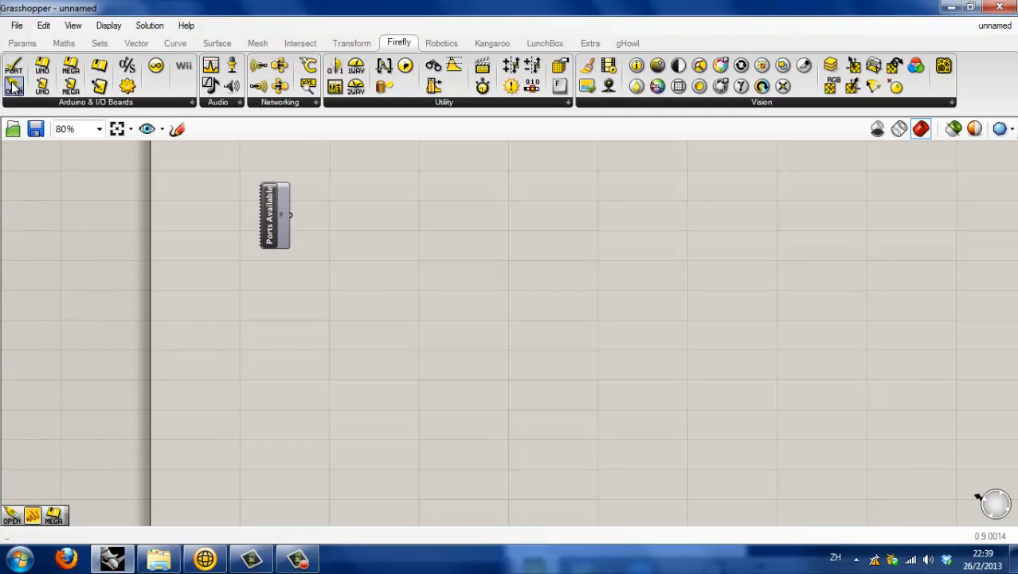
drag(14, 86, 510, 211)
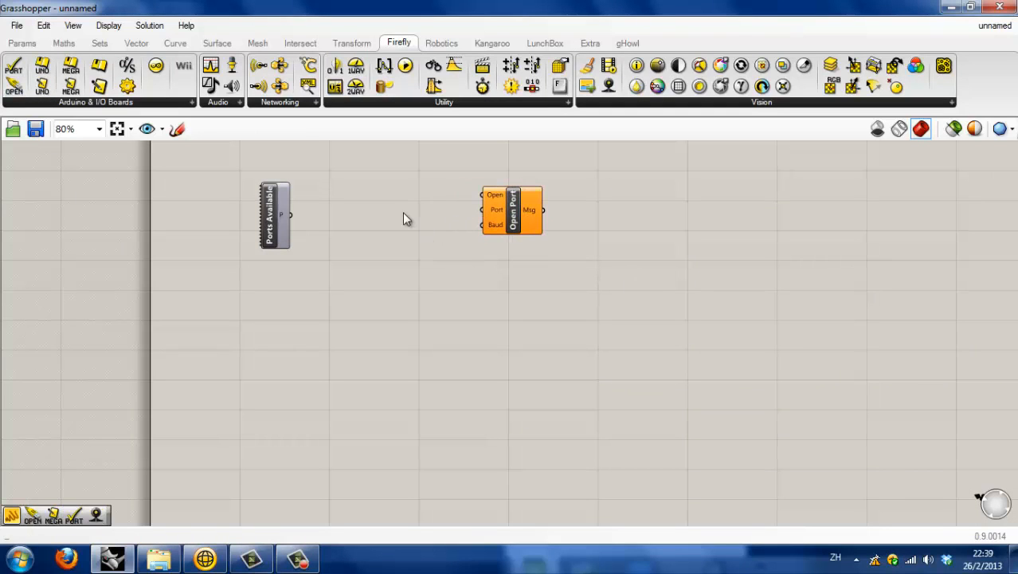
Add a panel beside Ports Available, wire it to the P output, and shrink it to a small size
click(10, 44)
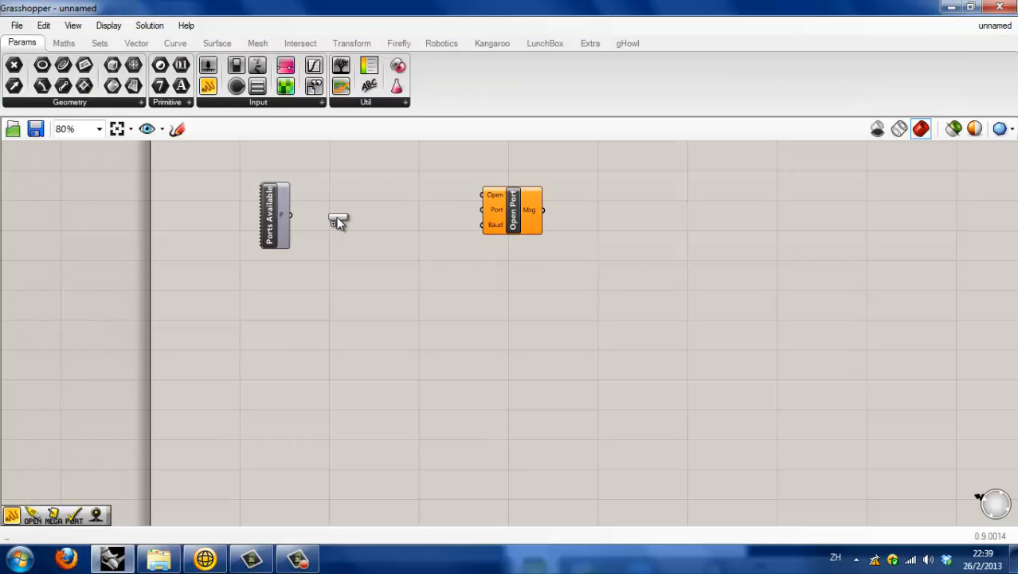
drag(337, 221, 361, 218)
drag(290, 213, 319, 212)
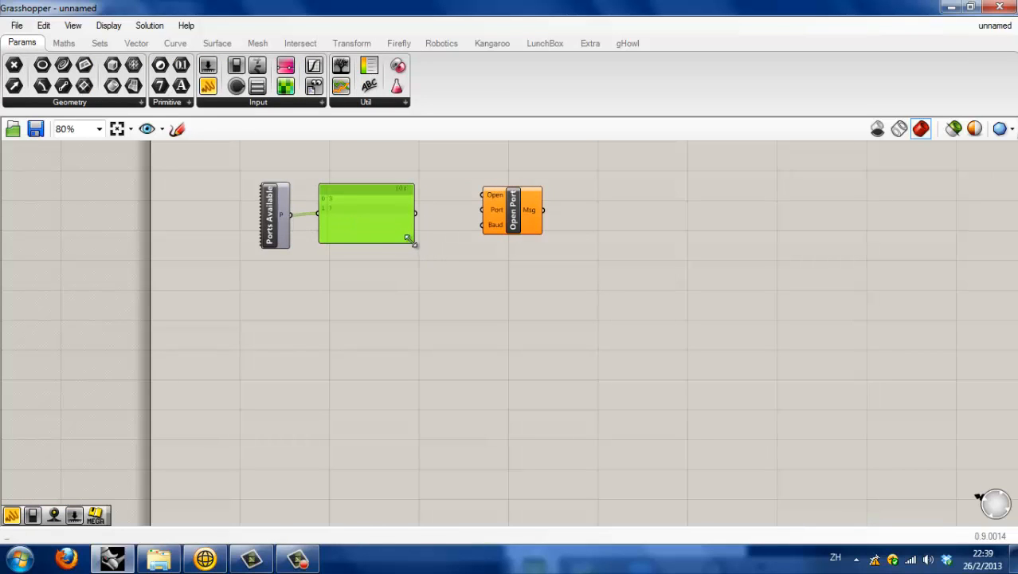
drag(409, 241, 316, 221)
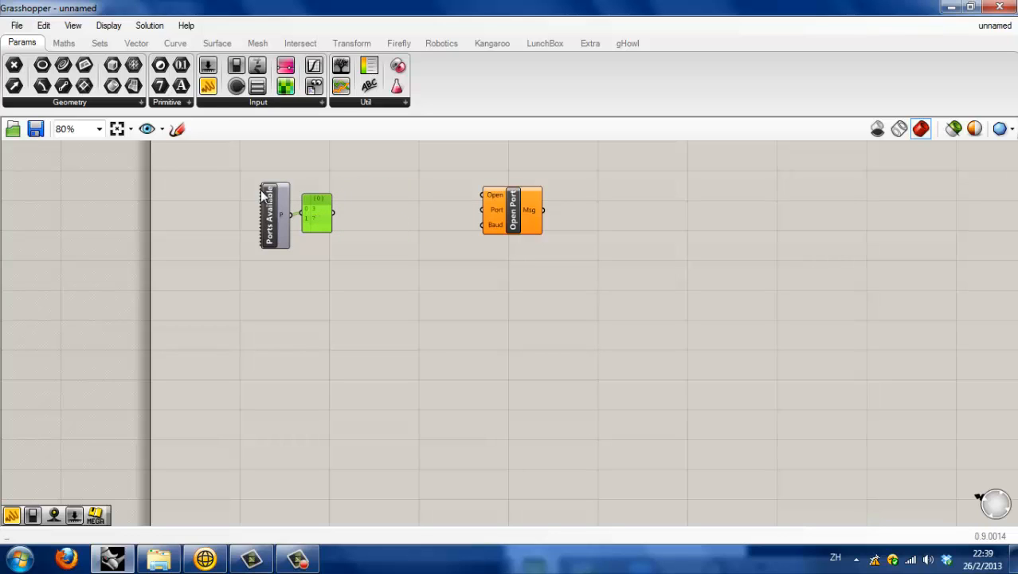
Add a second panel containing 7, shrink it, and wire it to the Port input of Open Port
double_click(416, 210)
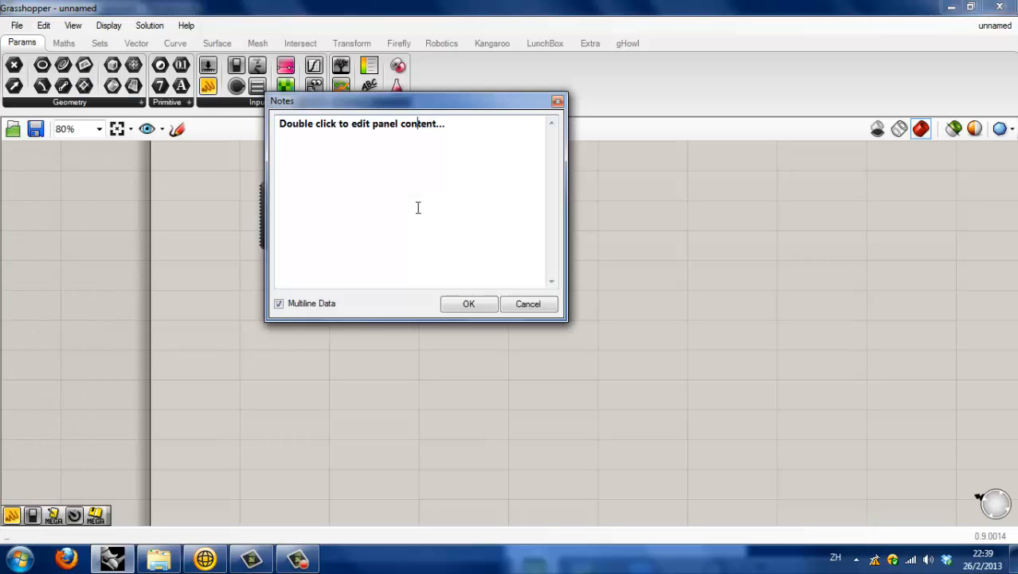
text(7)
key(ctrl+a)
text(7)
click(467, 307)
scroll(451, 226, up, 4)
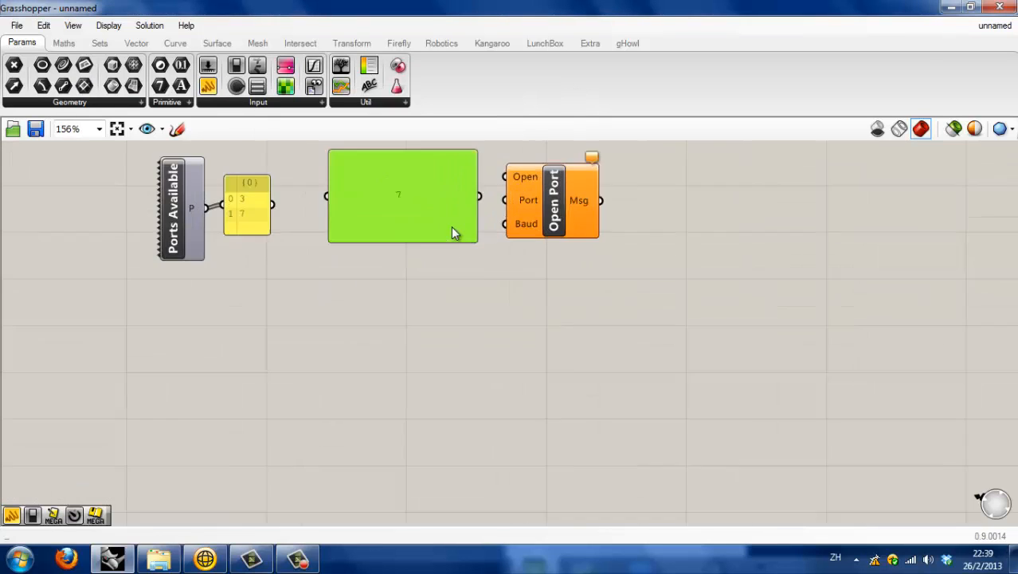
scroll(474, 265, down, 1)
drag(479, 249, 539, 212)
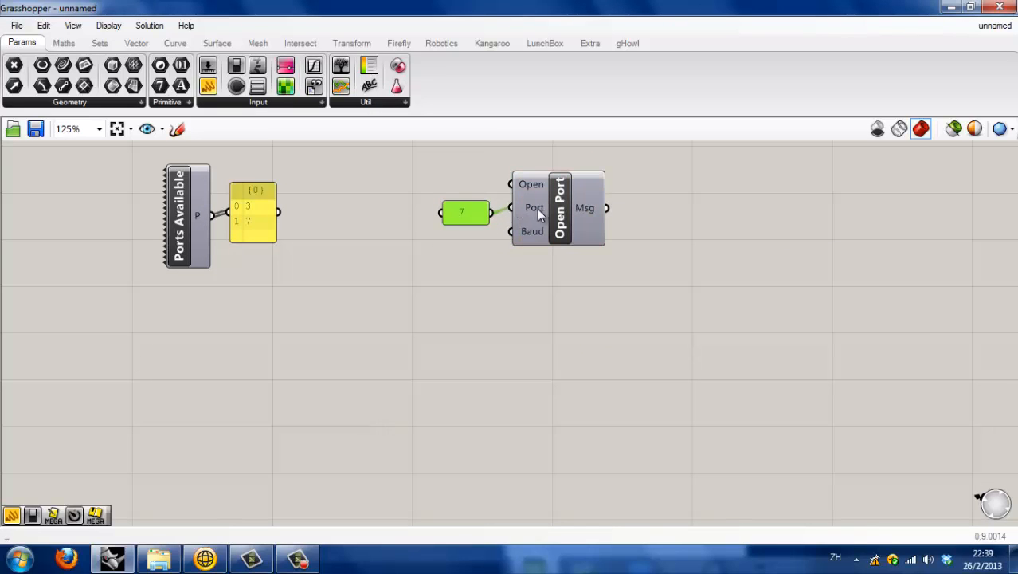
Add a Boolean Toggle and wire it to the Open input of the Open Port component
double_click(409, 172)
text(tog)
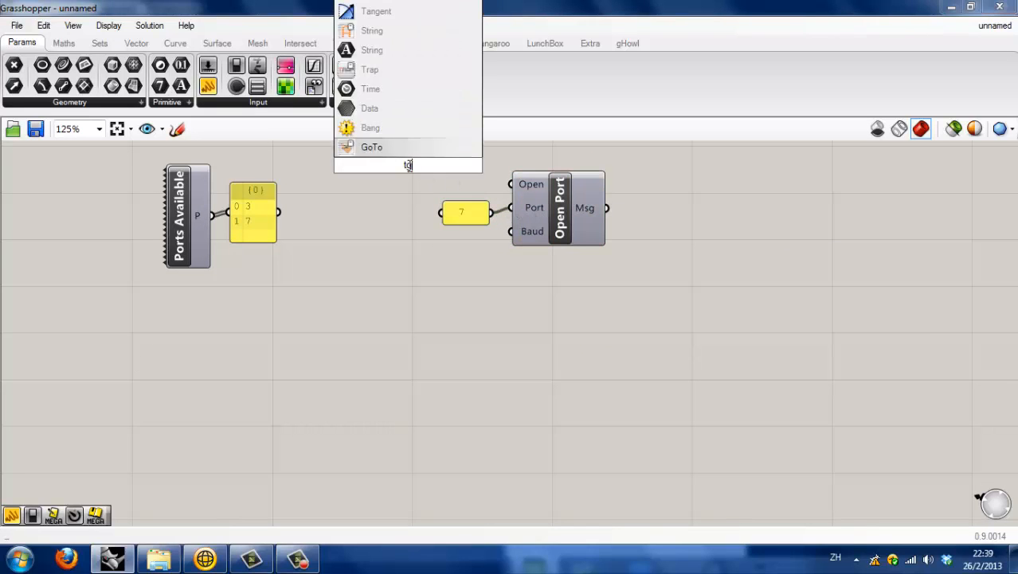
text(g)
key(BackSpace)
key(BackSpace)
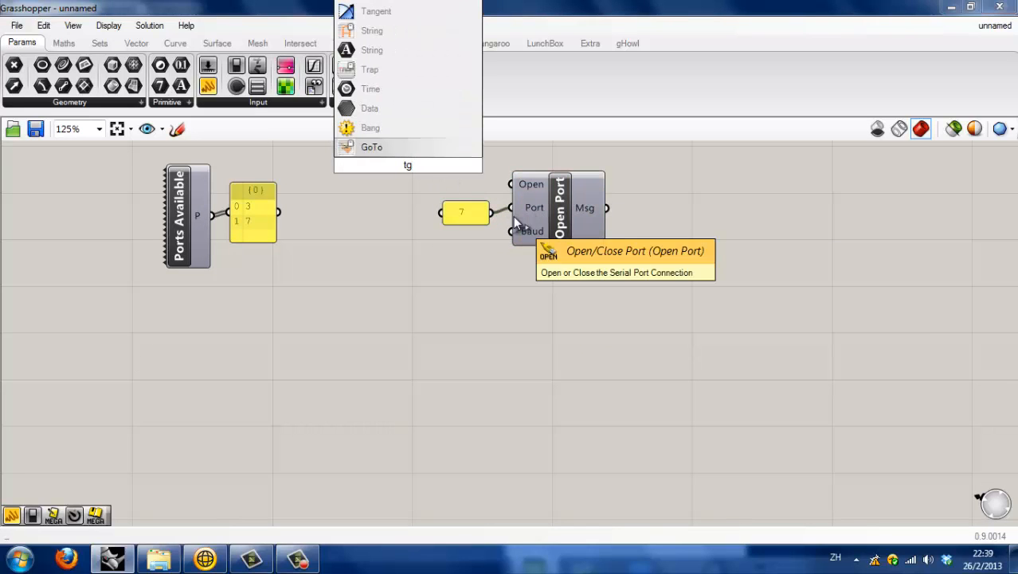
text(ogg)
click(468, 152)
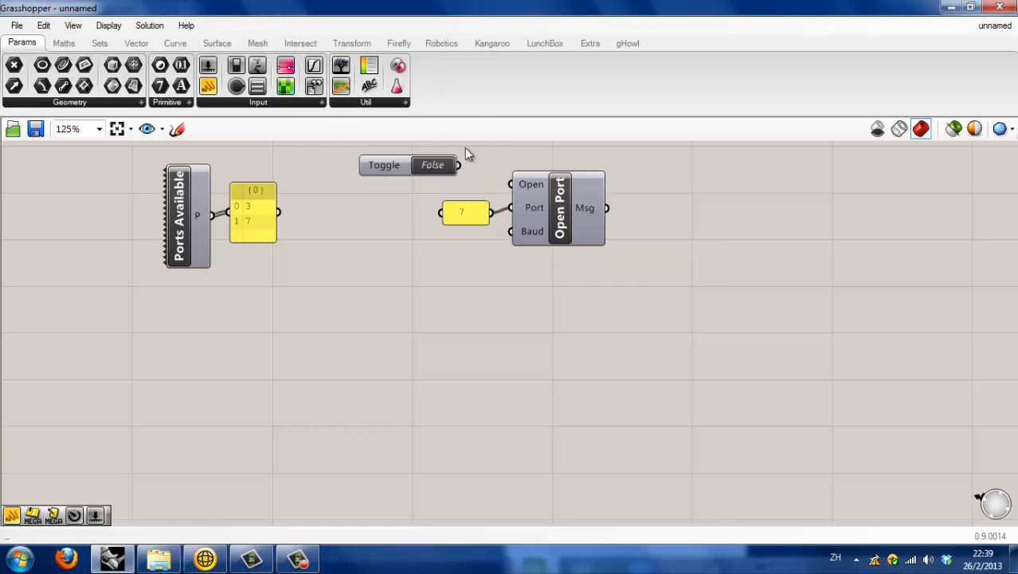
drag(407, 173, 449, 185)
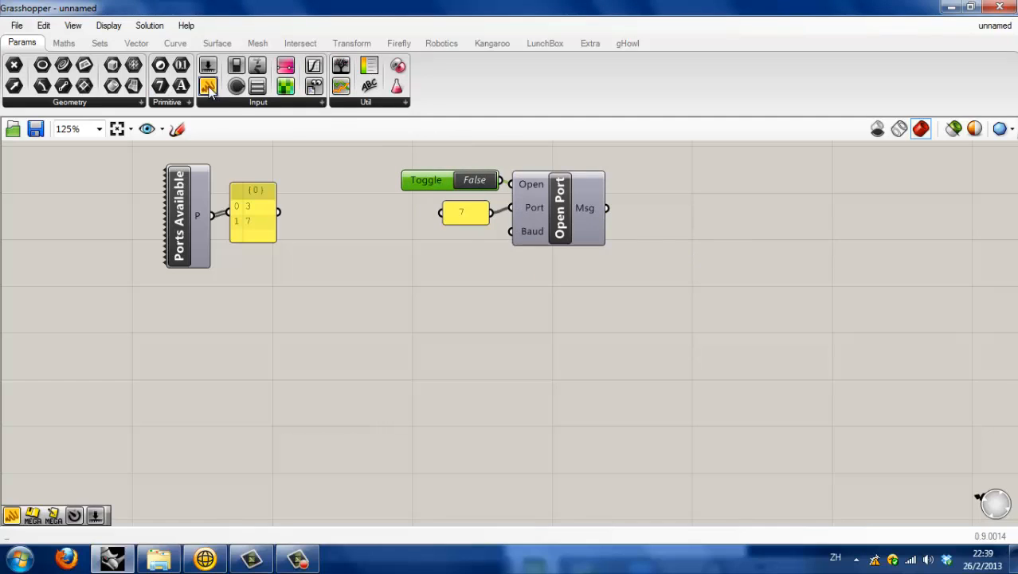
Add a panel beside Open Port and wire it to the Msg output
drag(209, 90, 711, 212)
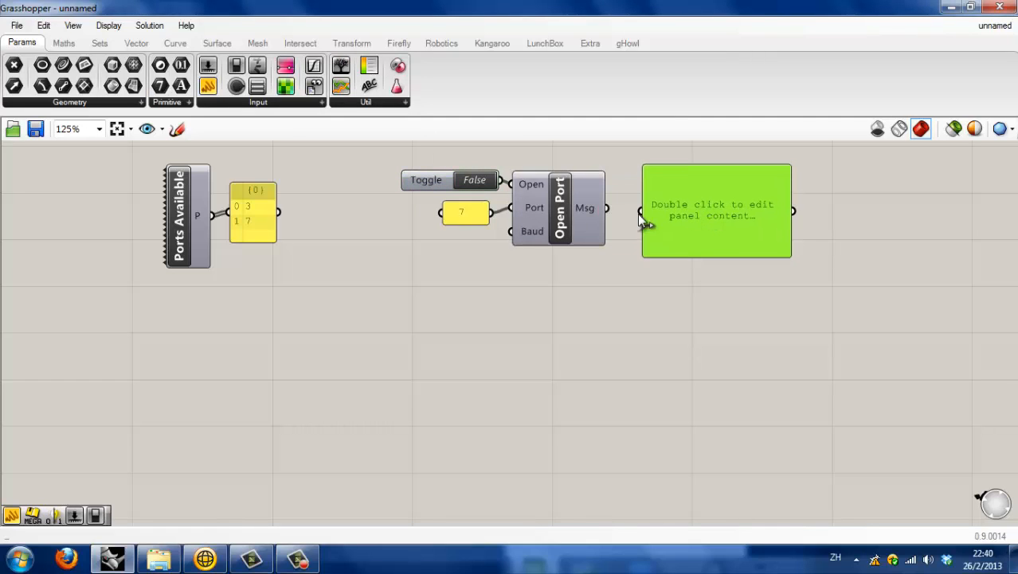
drag(639, 212, 607, 208)
Move the Open Port cluster closer to the Ports Available panel, and group all the components together
scroll(666, 297, down, 1)
drag(727, 319, 510, 205)
drag(590, 235, 529, 240)
drag(671, 321, 259, 188)
click(333, 337)
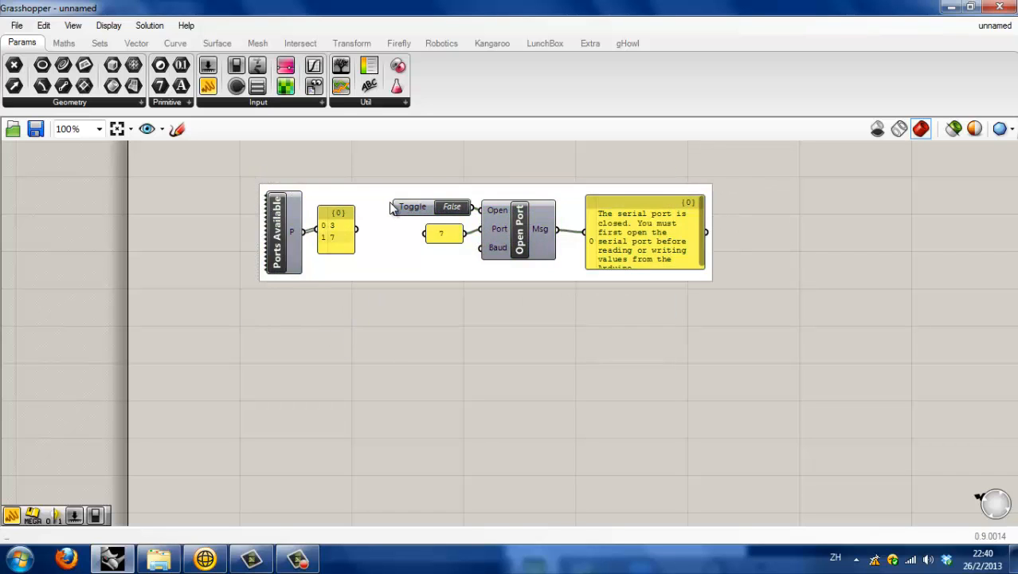
Place a Firefly Mega Read component below the grouped port components
scroll(359, 337, down, 3)
click(399, 44)
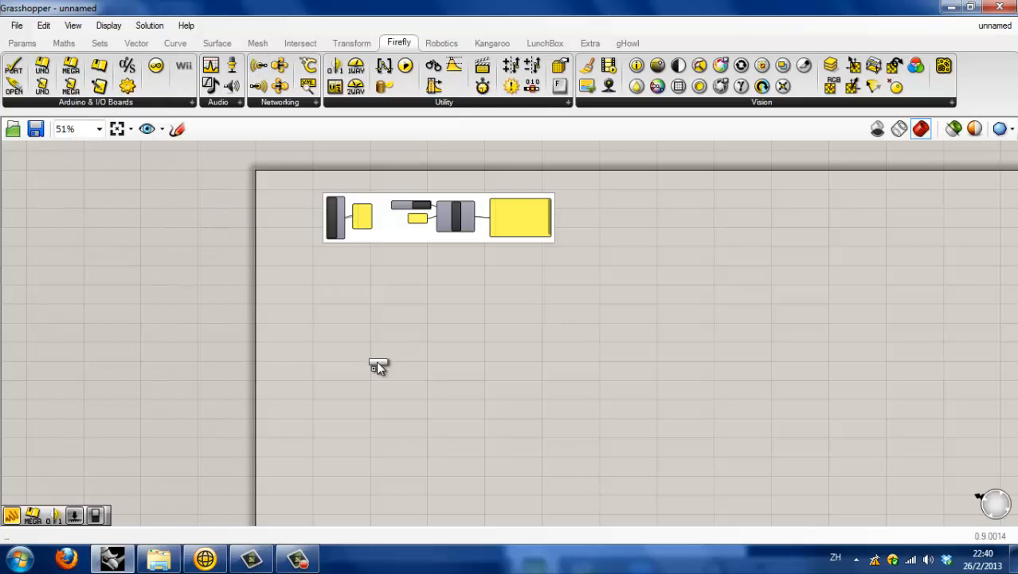
drag(377, 360, 377, 374)
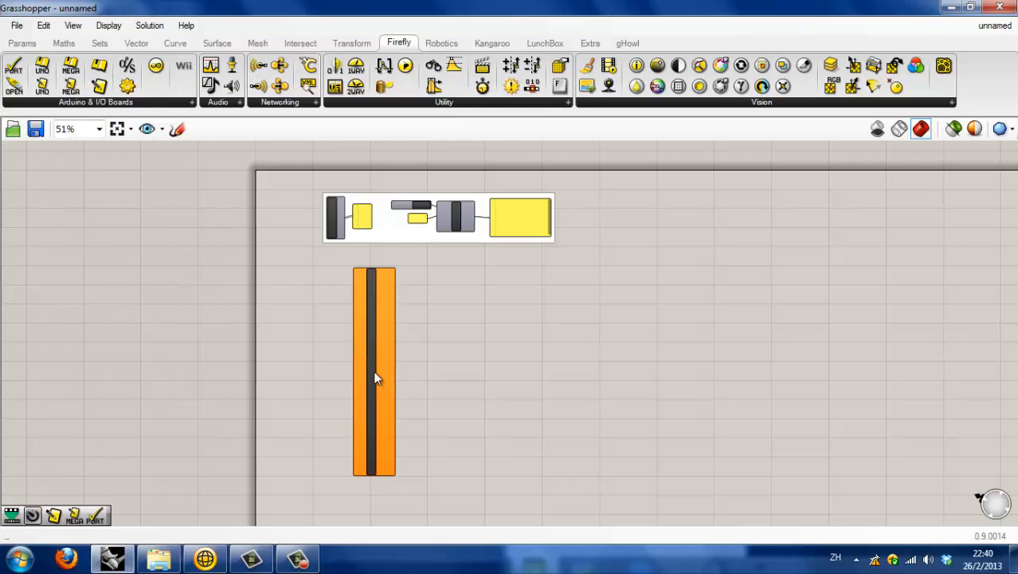
Duplicate the Boolean Toggle beside Mega Read, outside the group, and wire the copy to the Start input
double_click(409, 211)
drag(431, 211, 346, 285)
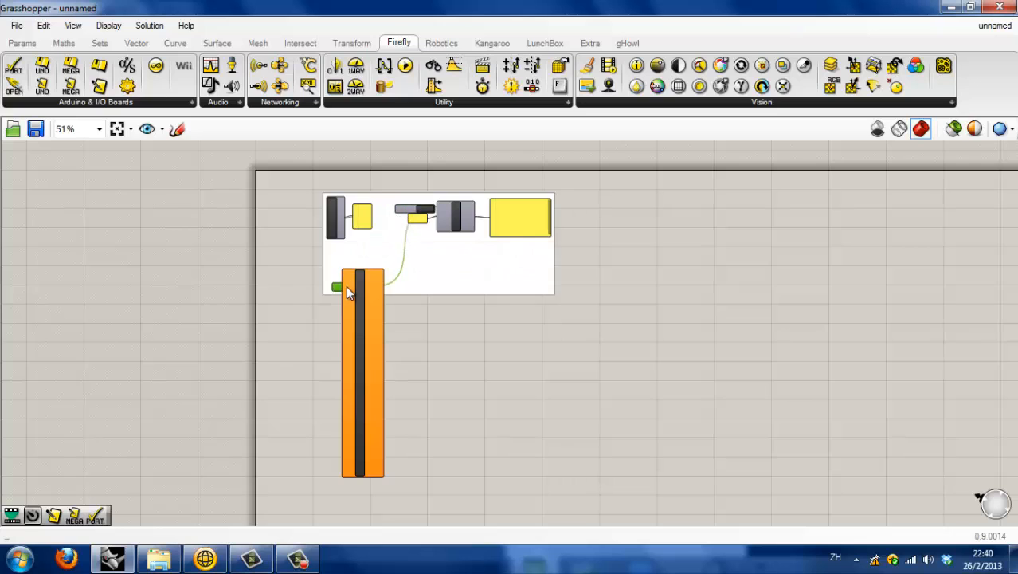
scroll(346, 285, up, 3)
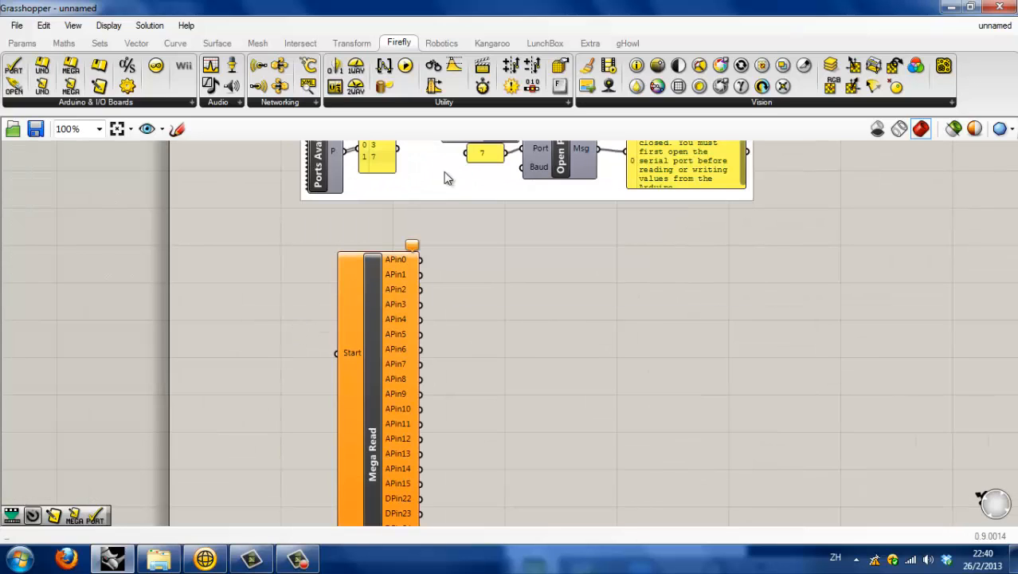
scroll(447, 178, down, 2)
drag(411, 183, 310, 307)
Wire the port number panel to Mega Read's Port input and set that input's wire display to hidden
scroll(340, 310, up, 1)
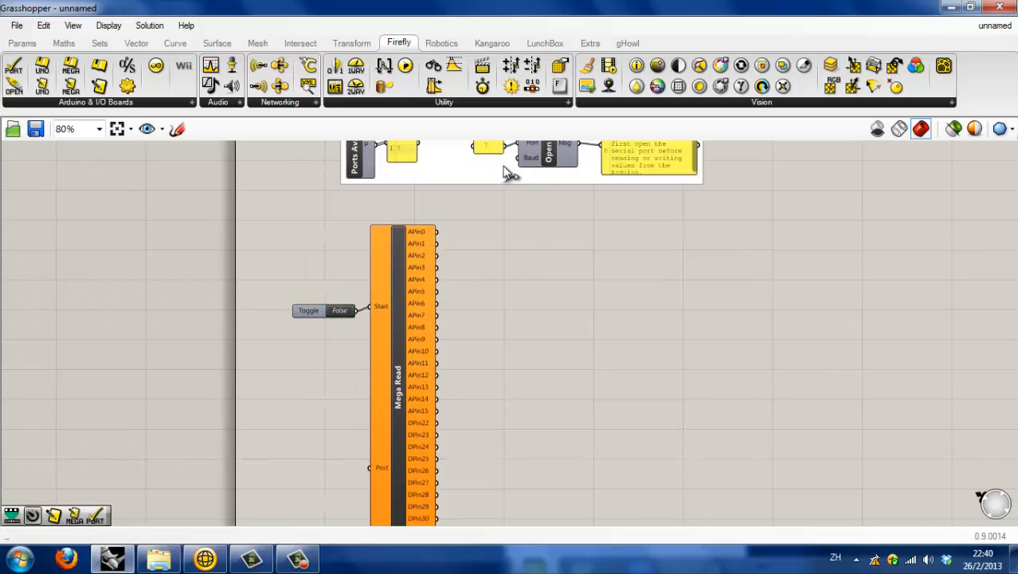
drag(505, 147, 369, 467)
right_click(375, 464)
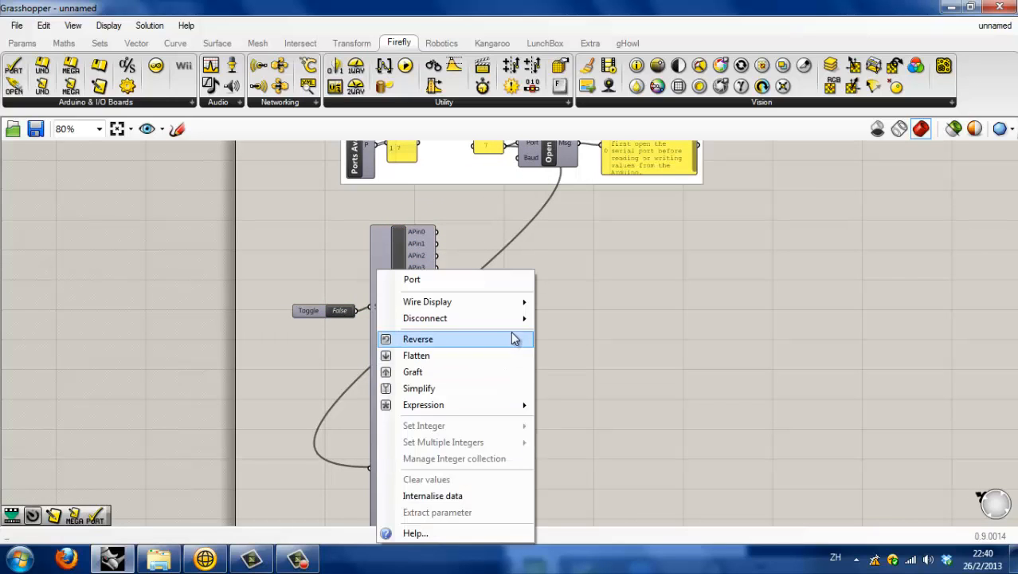
mouse_move(518, 300)
click(566, 337)
Add a Timer component just below Mega Read
scroll(405, 291, down, 2)
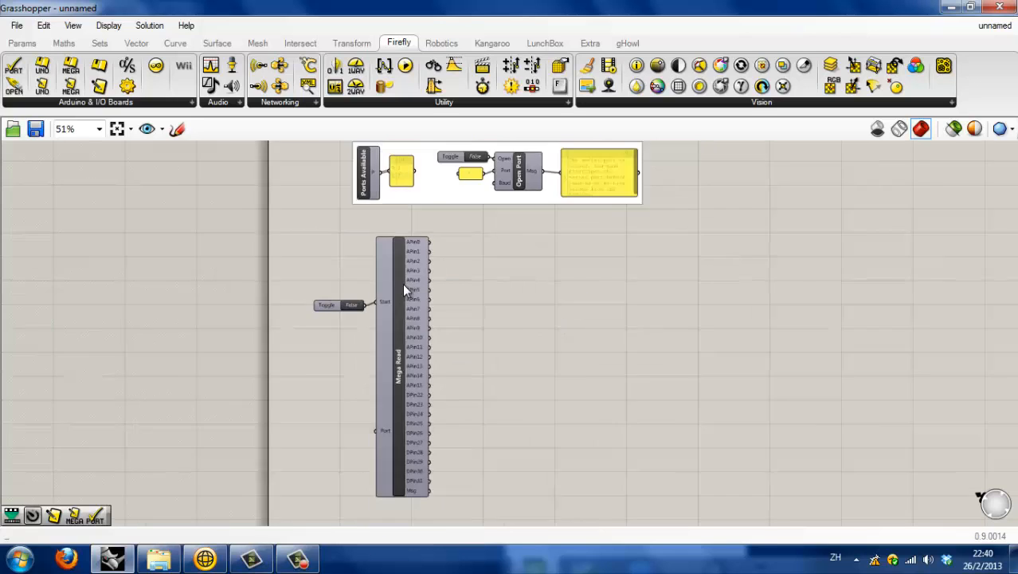
scroll(385, 478, up, 4)
double_click(365, 455)
text(tim)
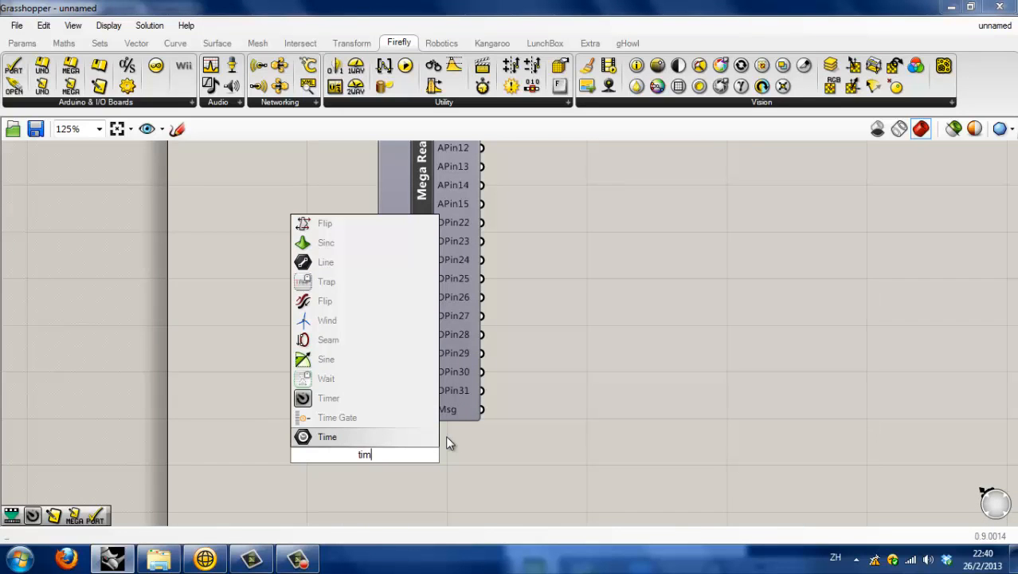
text(e)
click(365, 414)
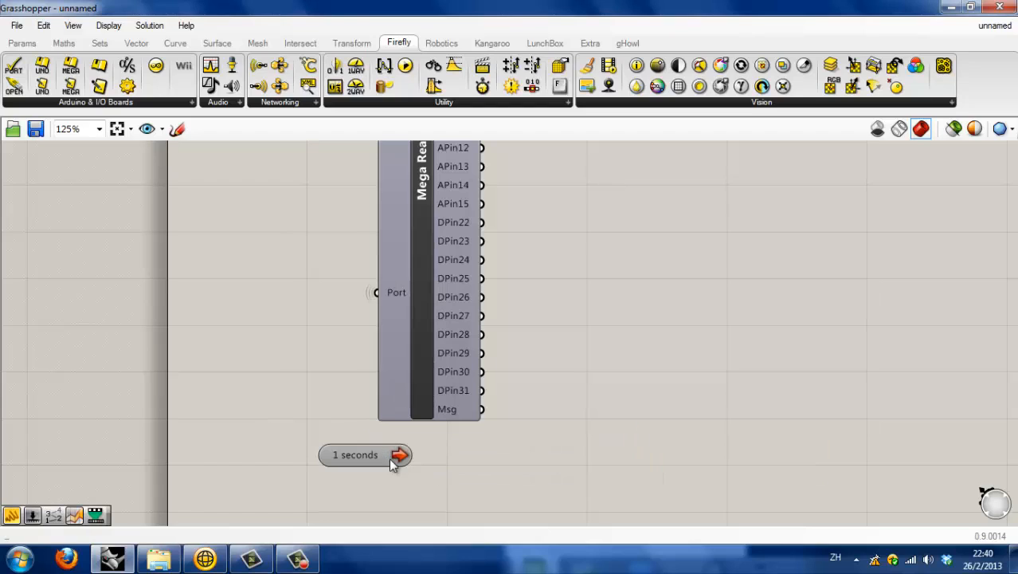
Set the Timer's interval to 1 ms and attach it to the Mega Read component
click(380, 455)
right_click(380, 455)
mouse_move(486, 514)
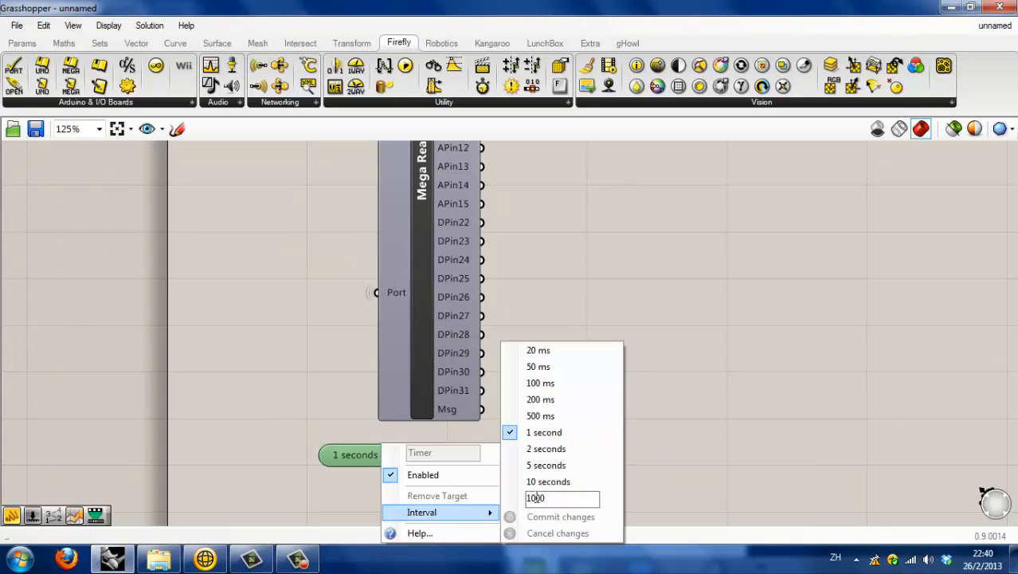
double_click(535, 497)
text(1)
click(540, 516)
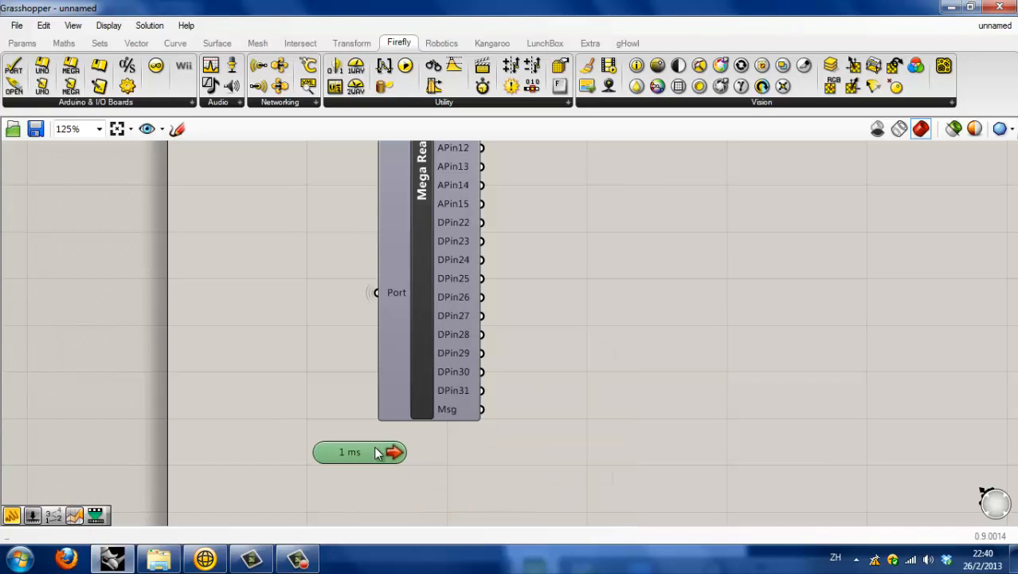
drag(394, 451, 421, 409)
Place a Remap Numbers component beside the analog pin outputs of Mega Read
scroll(233, 425, down, 4)
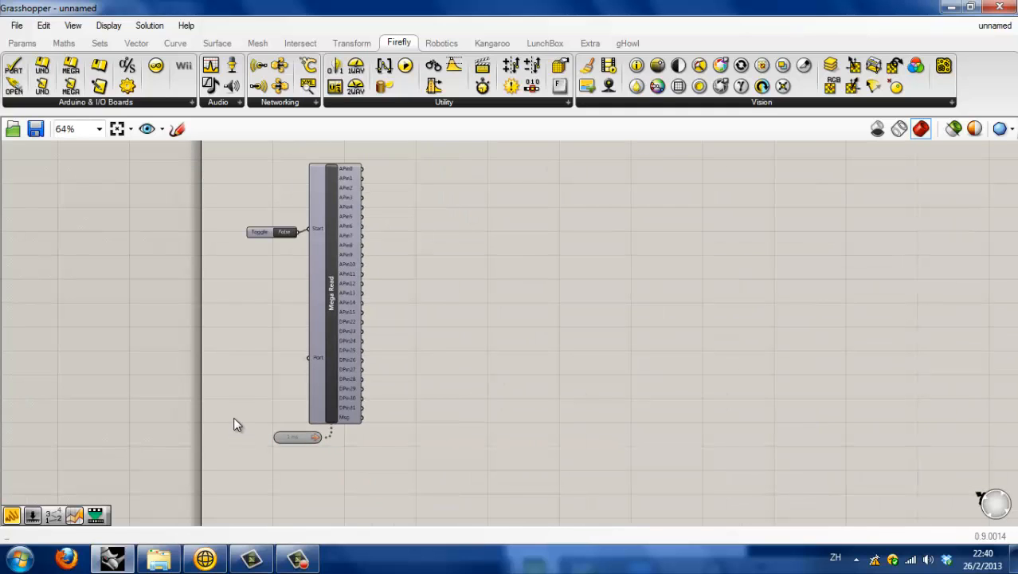
scroll(410, 177, up, 4)
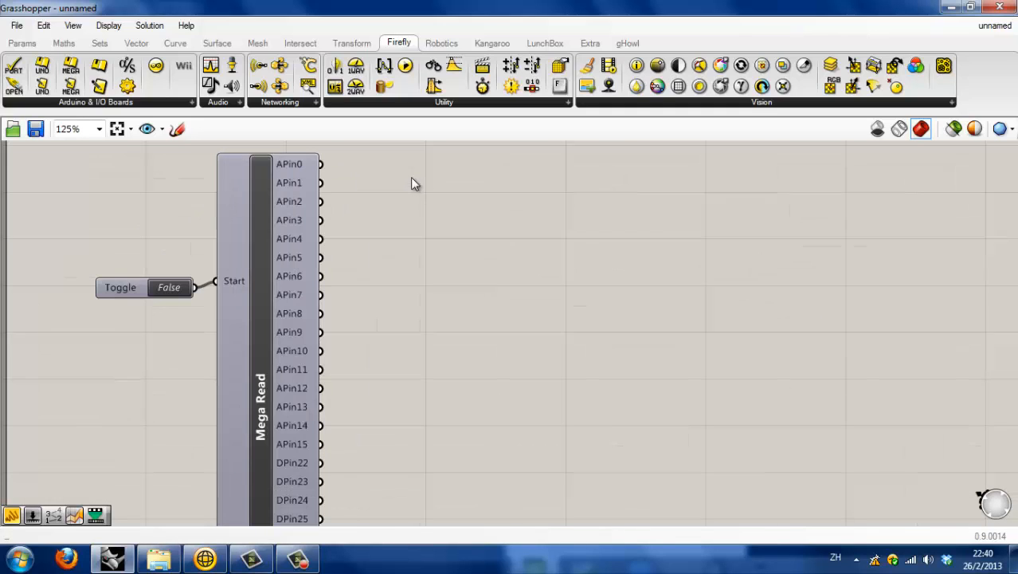
double_click(446, 201)
text(remap)
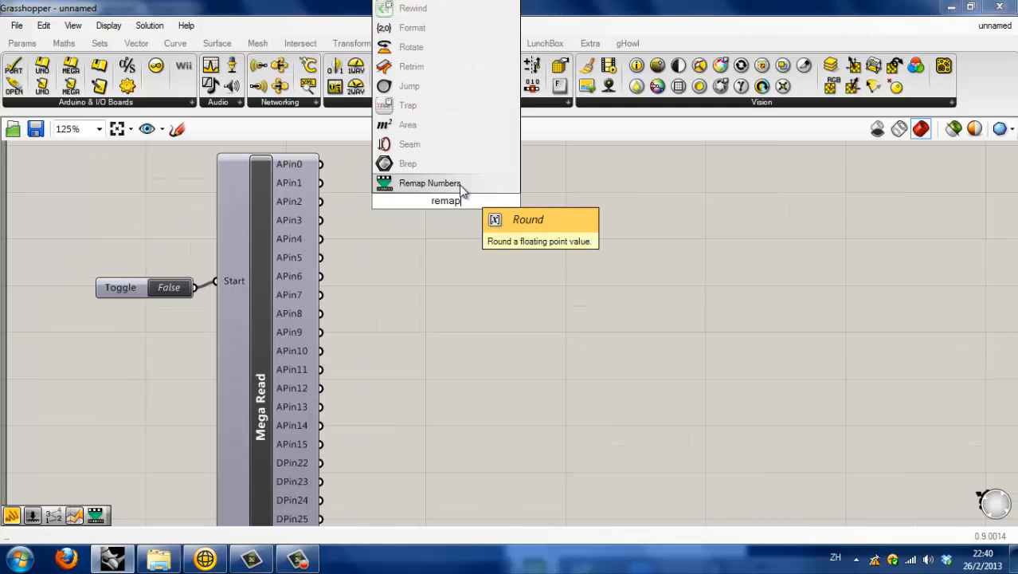
click(453, 184)
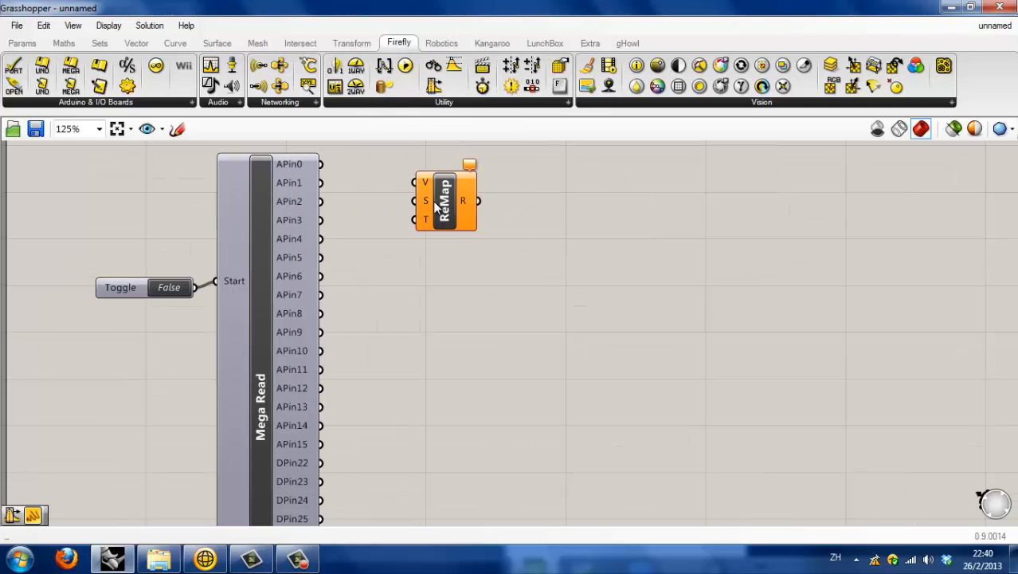
Set the source domain (S) of the ReMap component to 0.0 To 1023
right_click(426, 202)
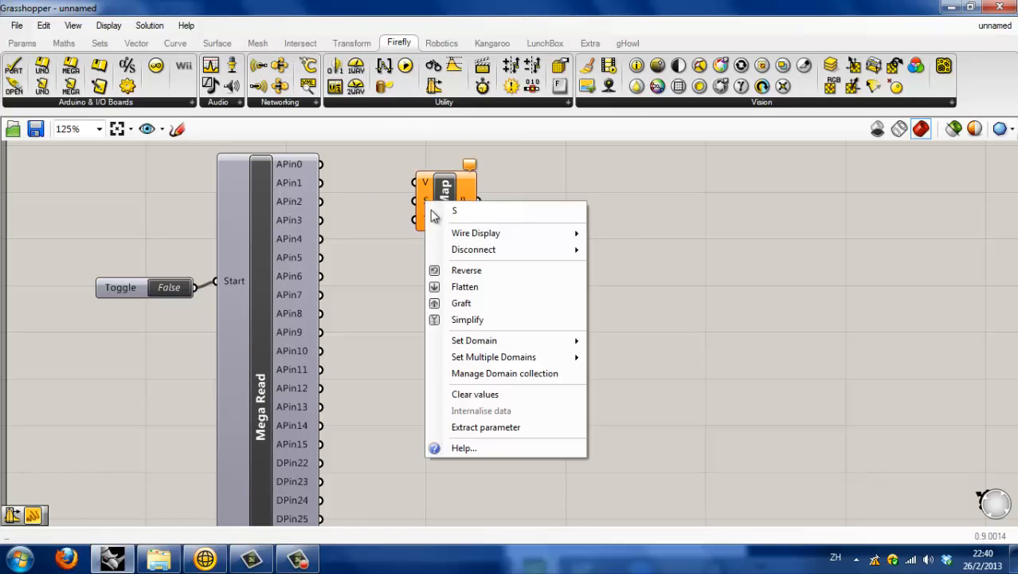
mouse_move(582, 349)
click(661, 342)
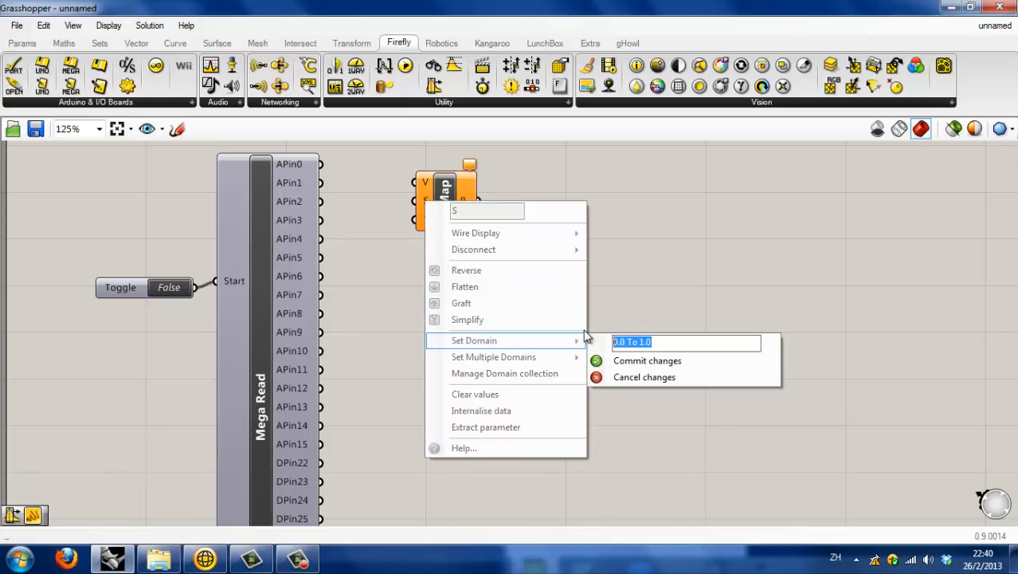
click(651, 341)
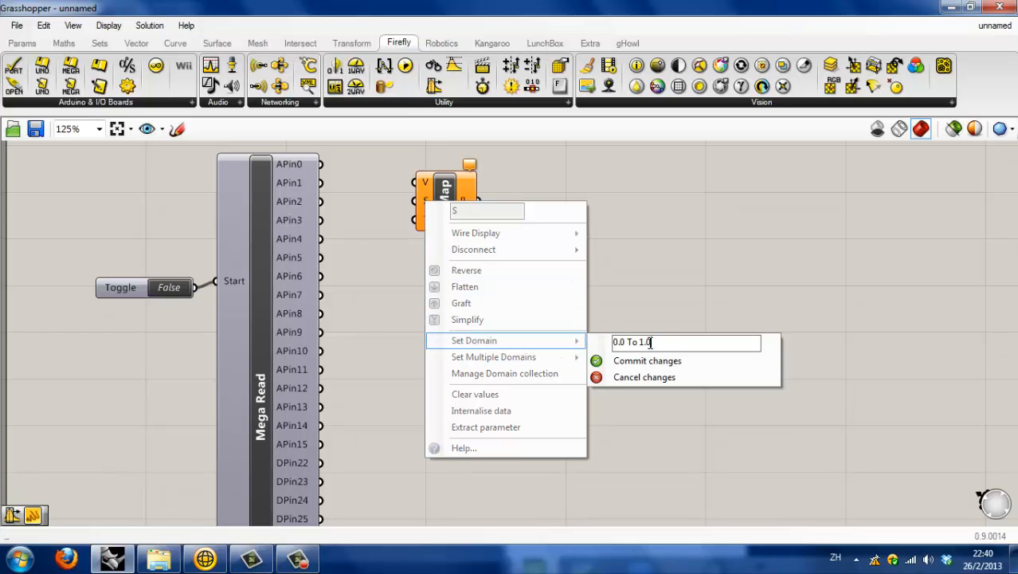
text(023)
click(723, 360)
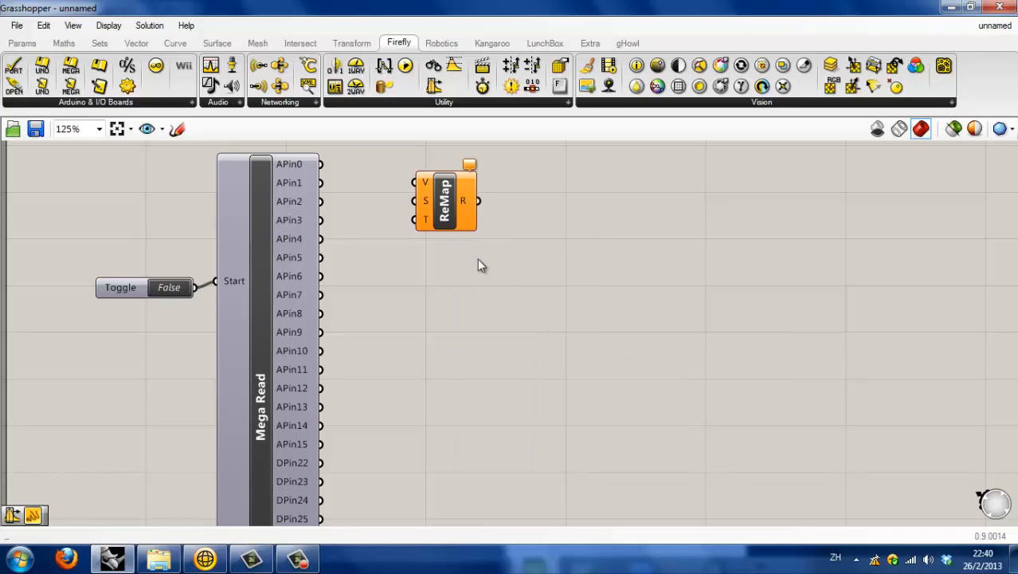
Set the target domain (T) of the ReMap component to 2000 To 100
right_click(427, 217)
mouse_move(575, 357)
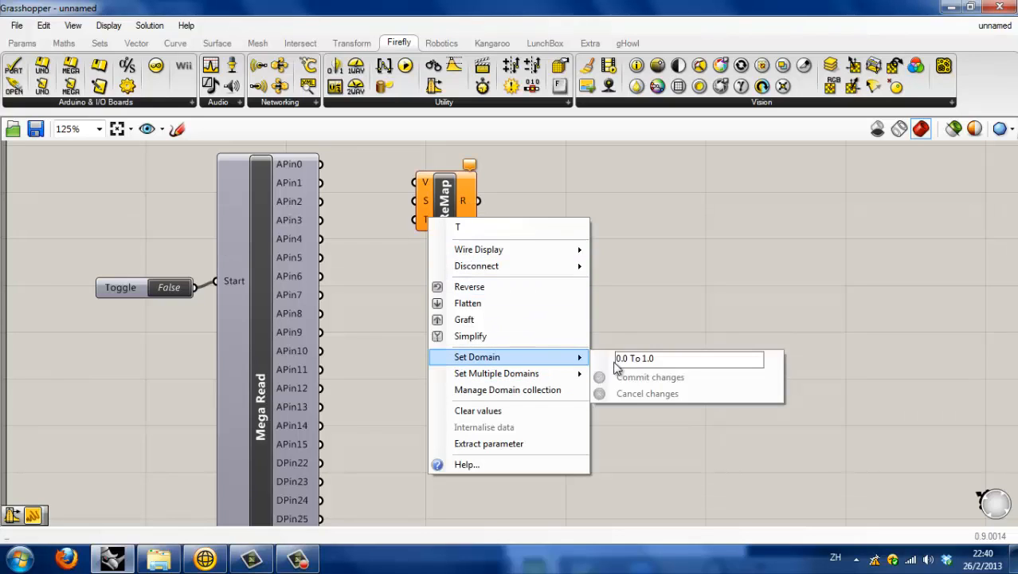
drag(628, 358, 616, 358)
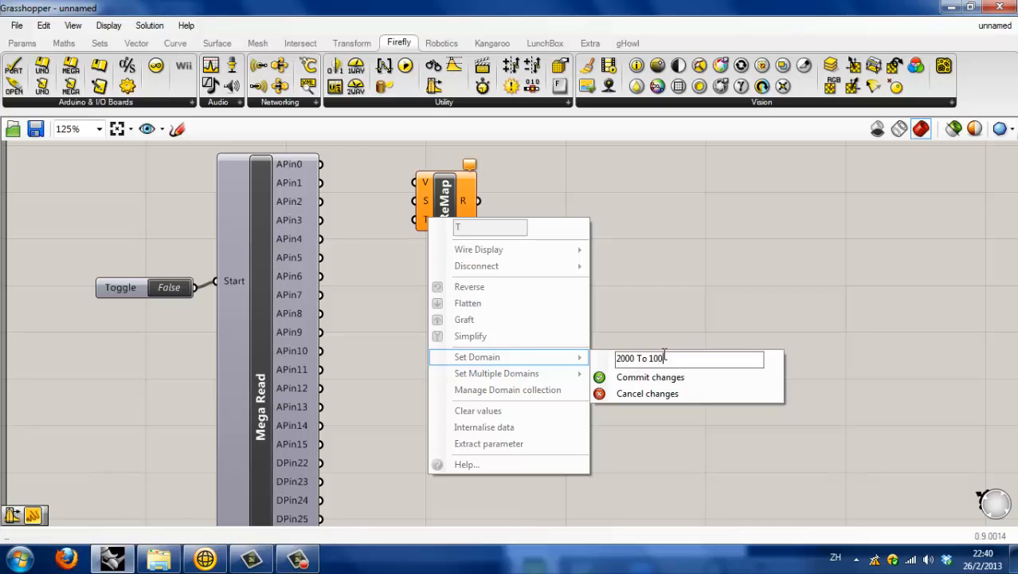
click(647, 377)
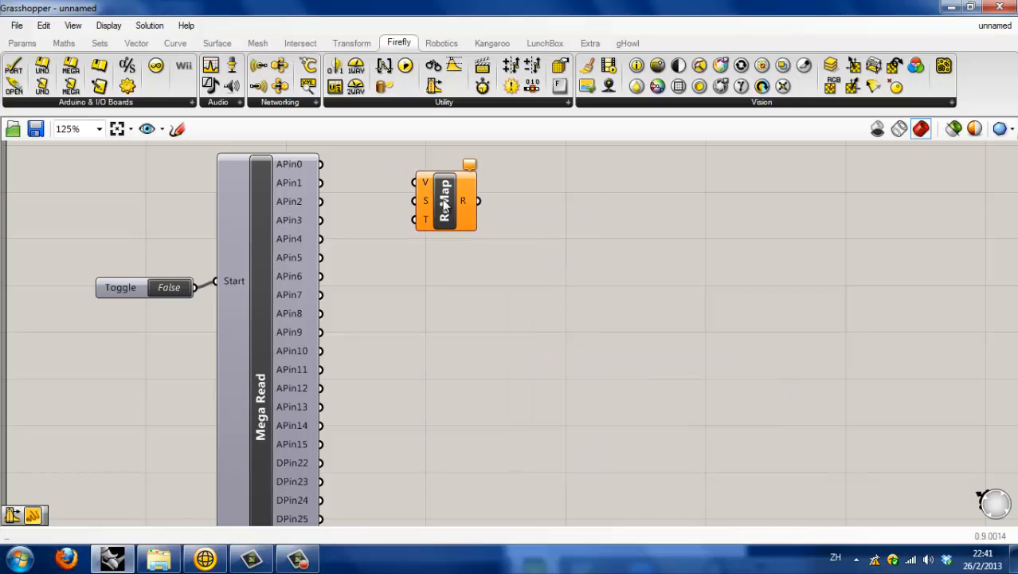
Place a Smoothing Moving Average component beside ReMap and wire ReMap's R output to its V input
double_click(499, 202)
text(smoot)
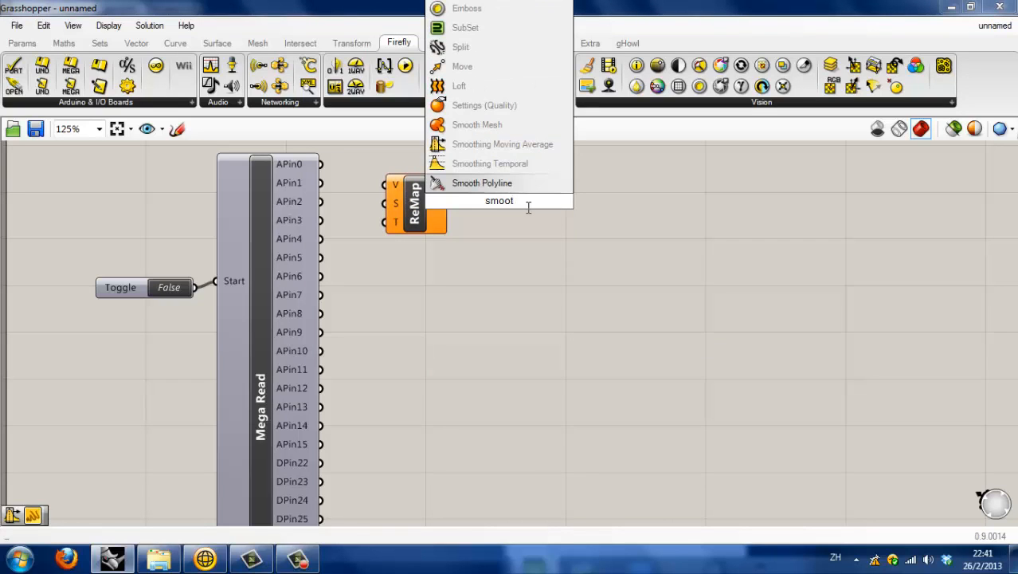
text(h)
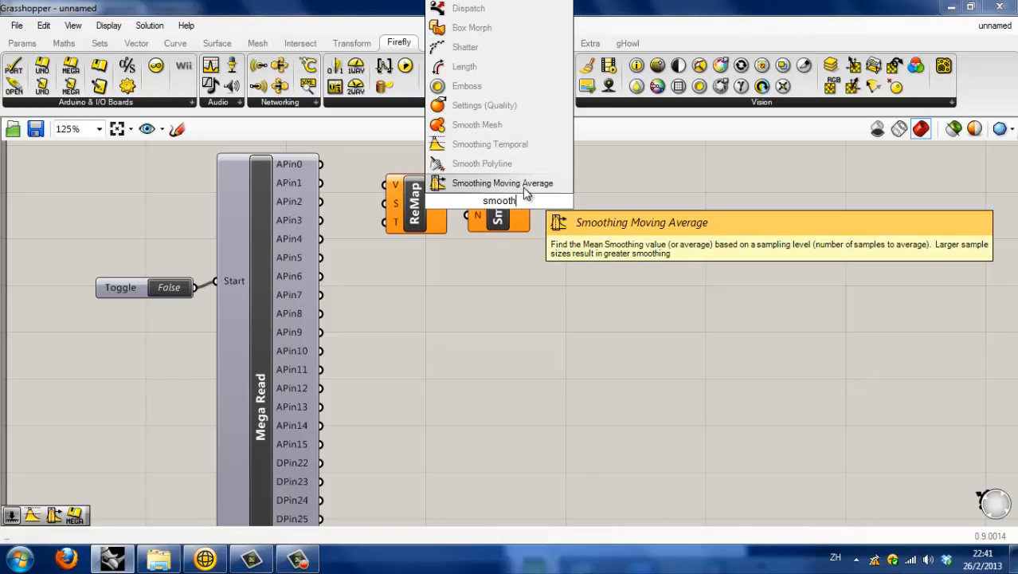
click(522, 185)
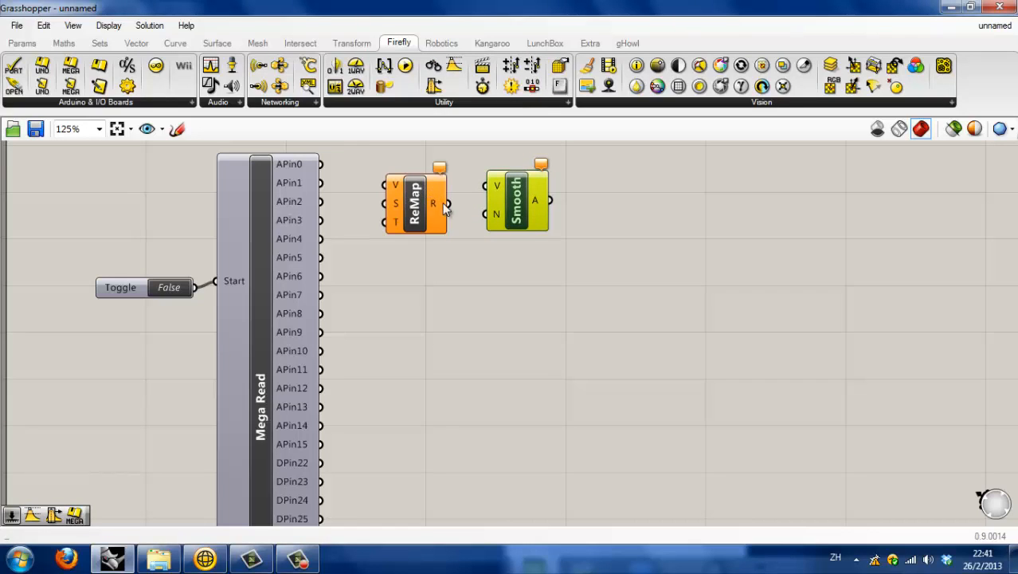
drag(445, 206, 482, 199)
Add a number slider with value 50 below ReMap and connect it to the N input of Smooth
double_click(418, 260)
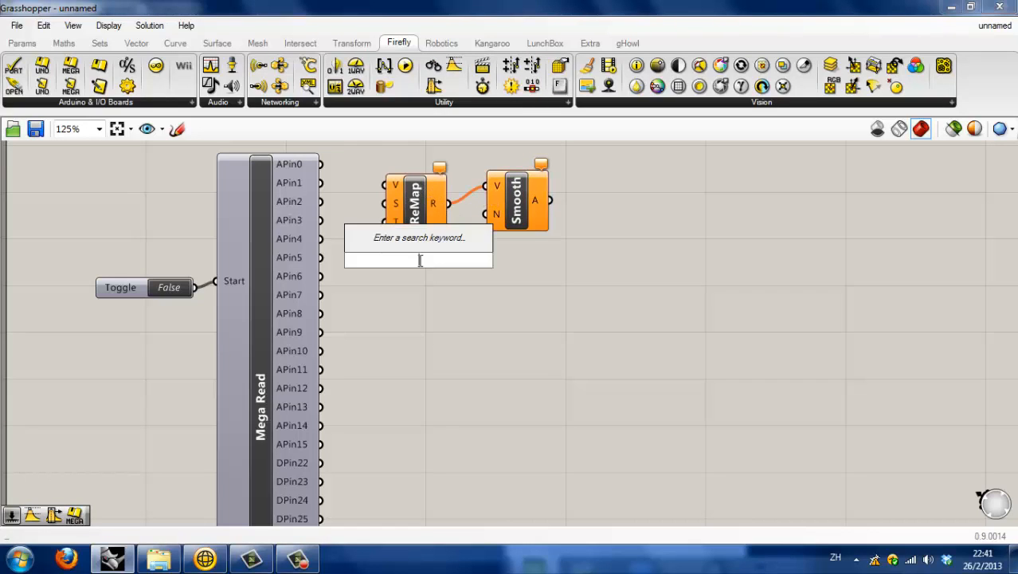
text(50)
key(Return)
drag(494, 259, 486, 215)
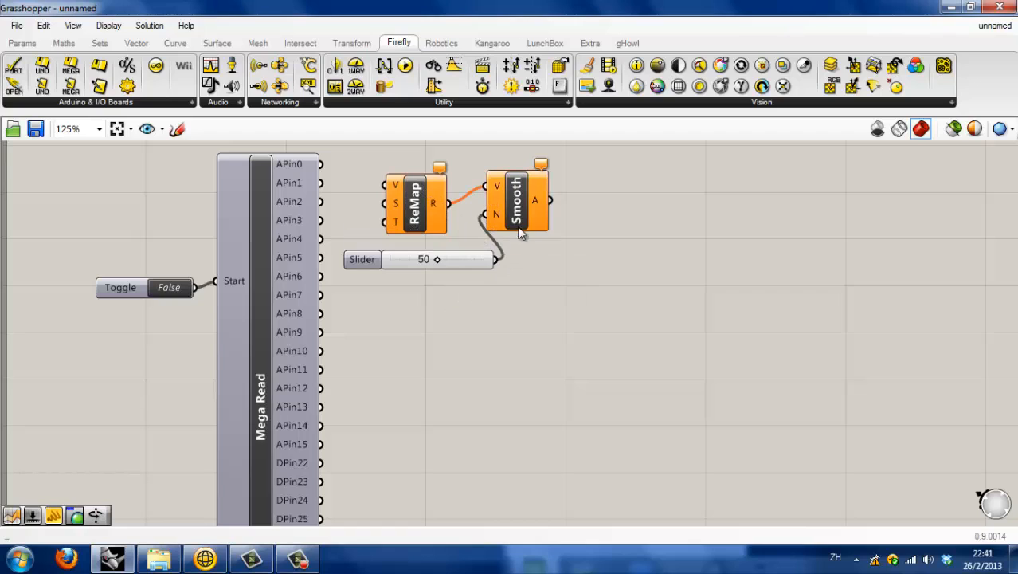
Place a Value Tracker component just below the slider that feeds Smooth
double_click(460, 342)
text(val)
key(Return)
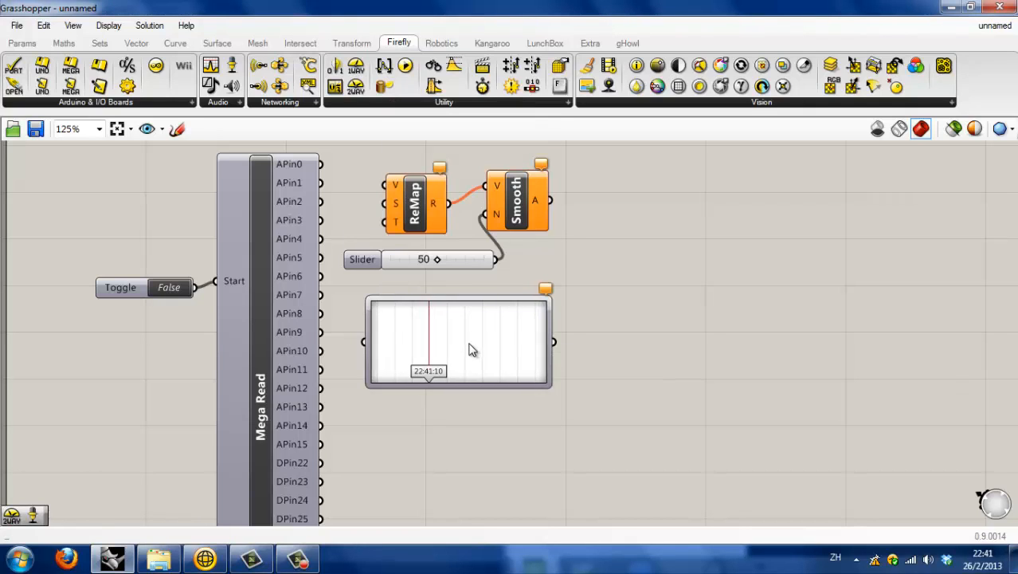
drag(470, 349, 463, 343)
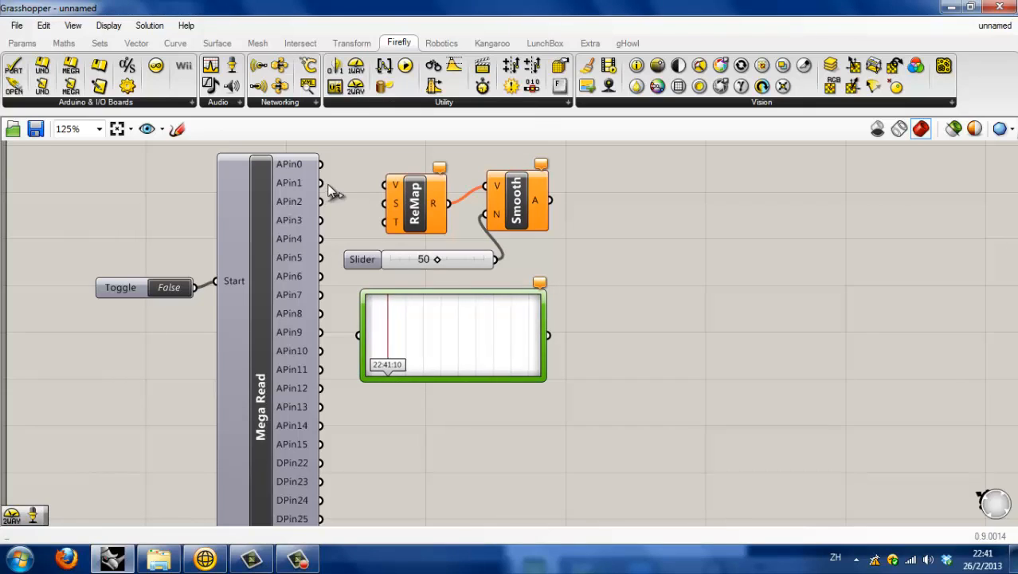
Wire APin1 of Mega Read to ReMap's V input and group ReMap, Smooth, the slider and the value tracker
drag(320, 183, 386, 185)
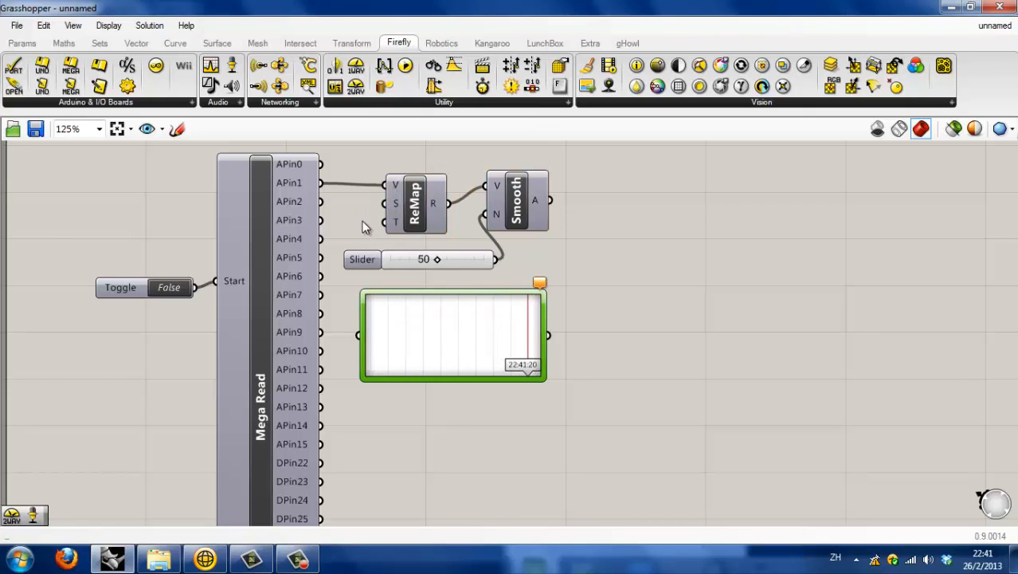
drag(554, 448, 352, 153)
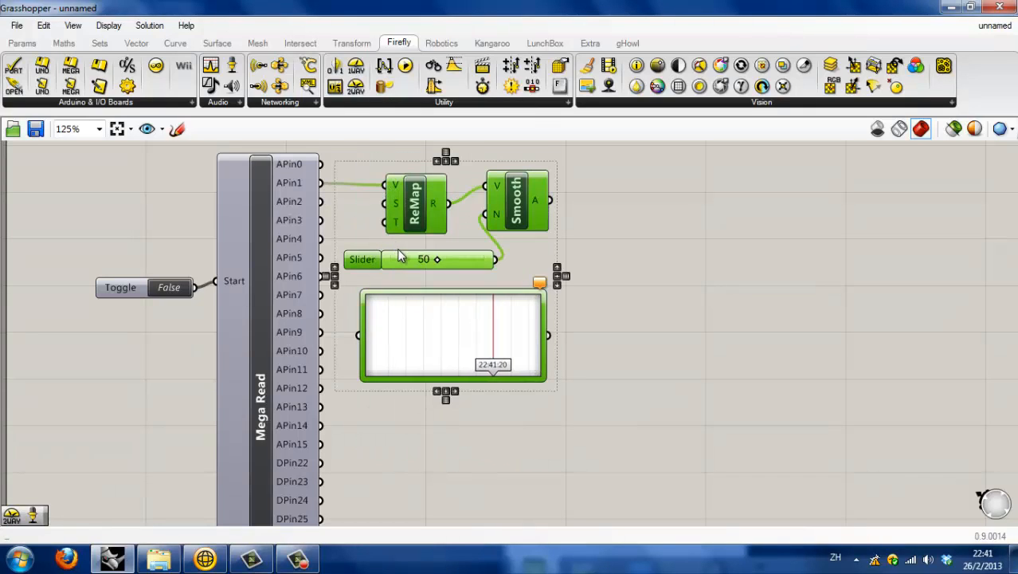
key(ctrl+g)
click(496, 407)
Place a Hexagon Cells component on the empty canvas beside the smoothing group
scroll(649, 406, down, 3)
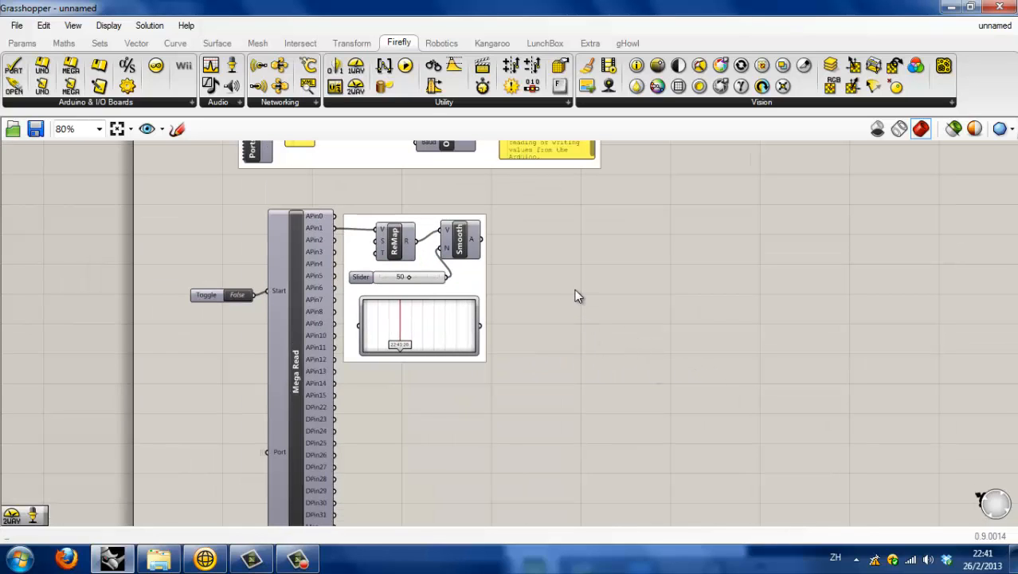
double_click(602, 237)
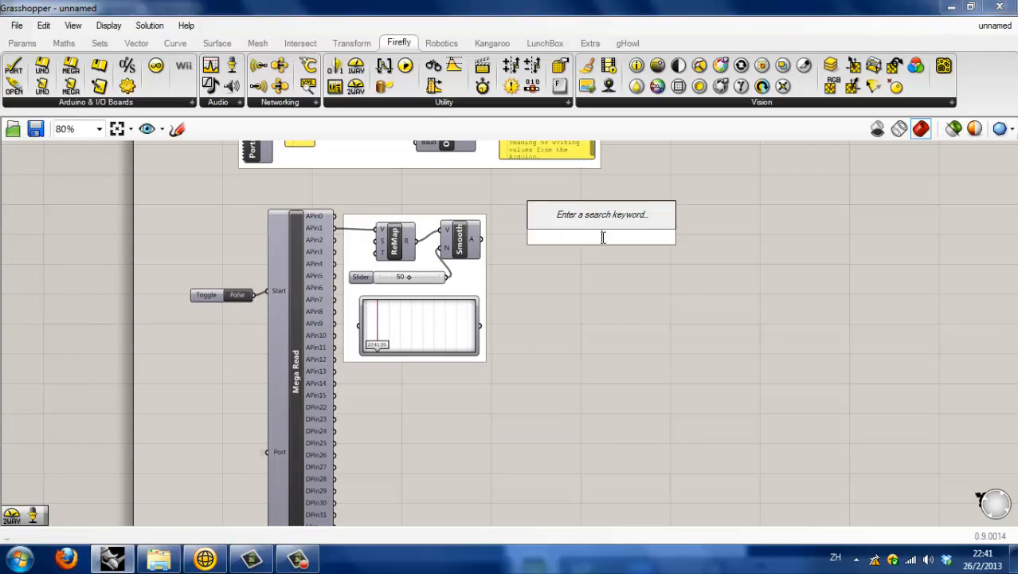
text(he)
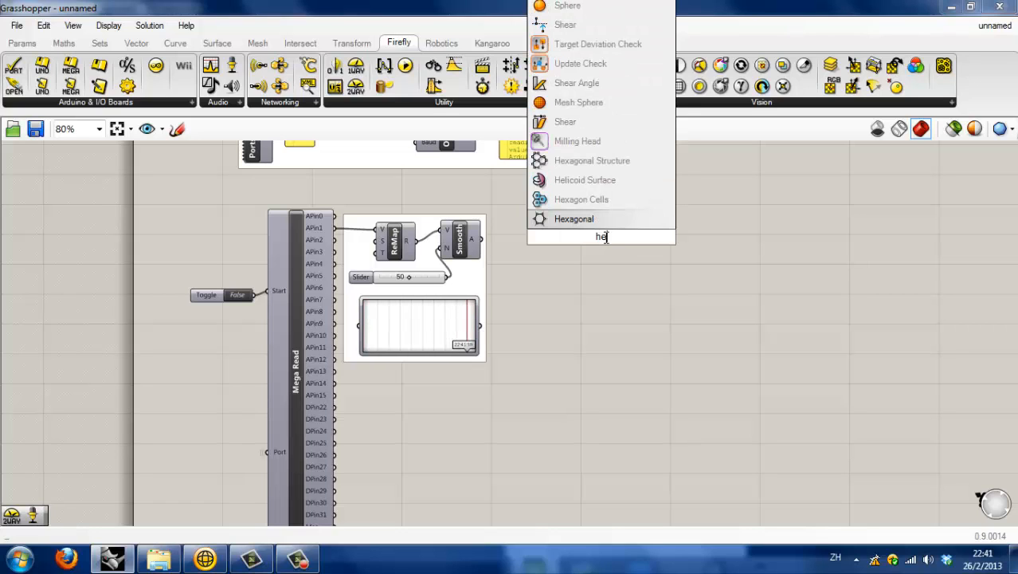
text(x)
click(606, 222)
right_click(605, 222)
click(598, 243)
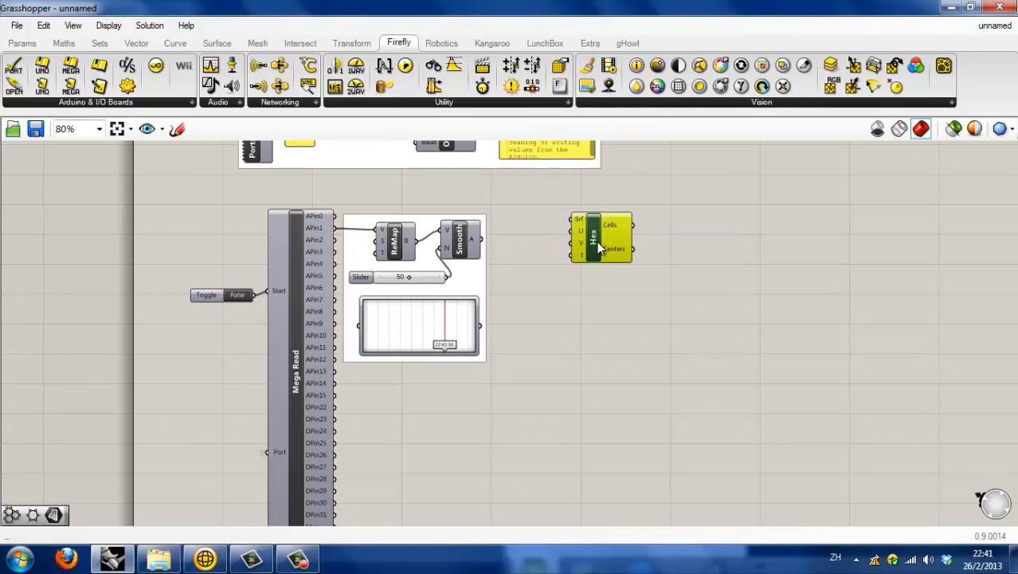
drag(607, 255, 629, 262)
Add a Surface parameter between the smoothing group and the Hex component
double_click(546, 225)
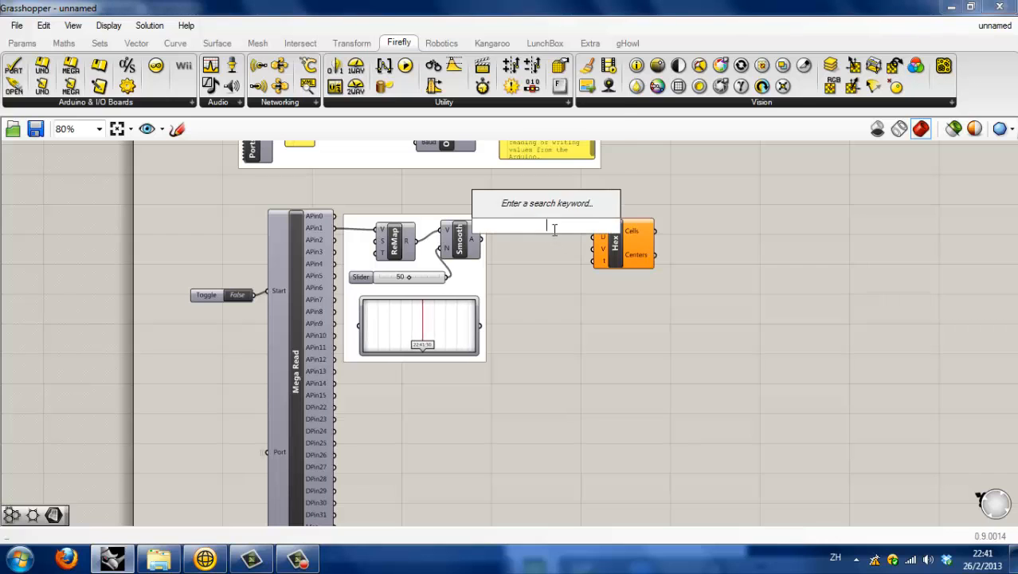
text(surfa)
click(546, 207)
scroll(568, 226, up, 1)
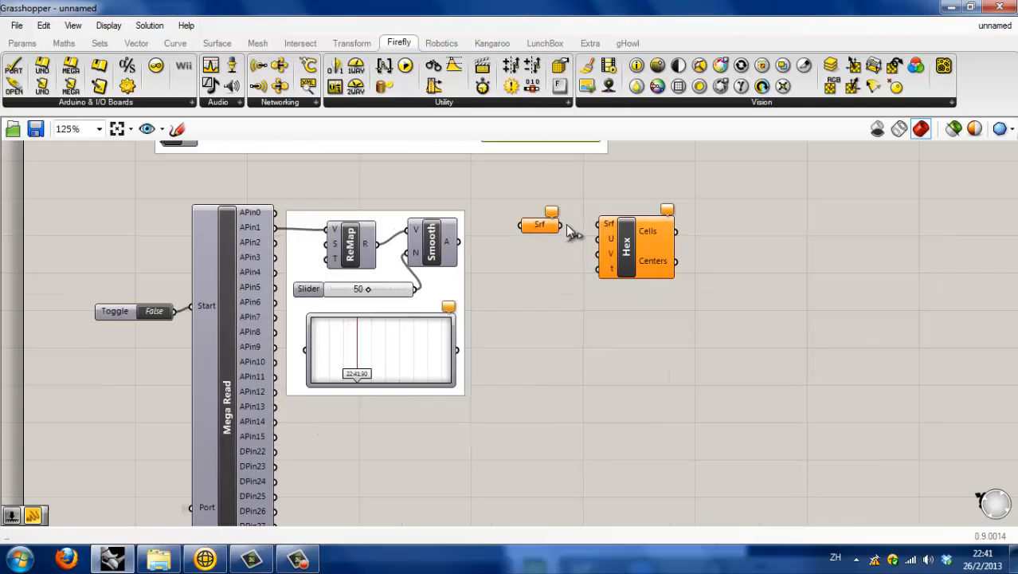
Assign one Rhino surface to the Srf parameter and connect it to the Srf input of Hex
click(540, 226)
right_click(545, 226)
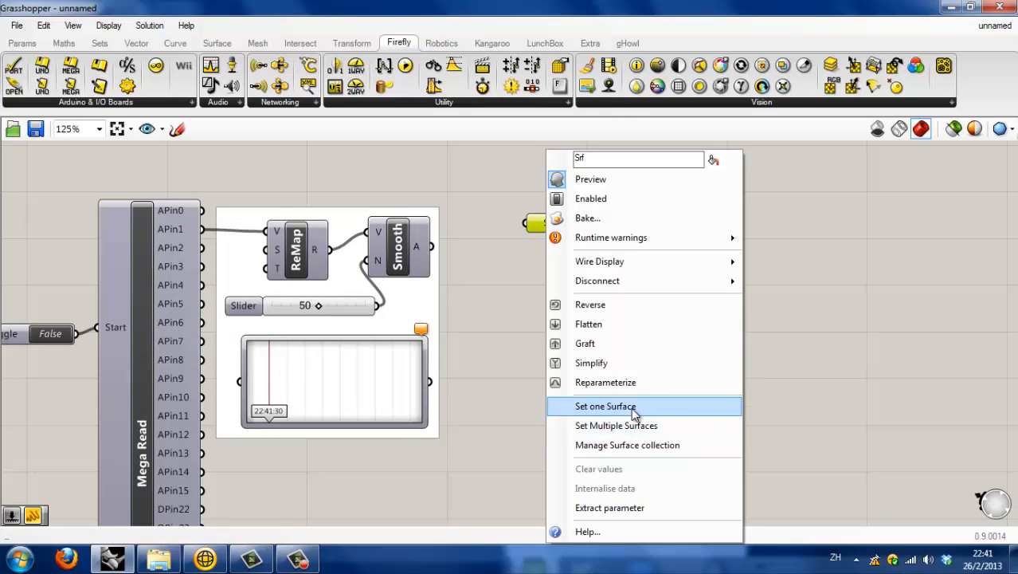
click(629, 406)
click(280, 310)
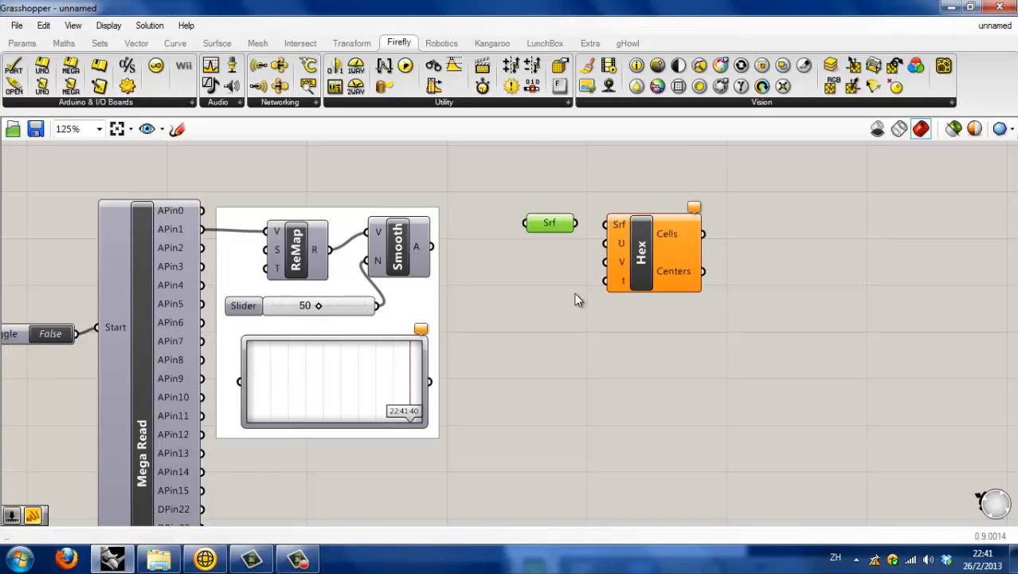
click(563, 275)
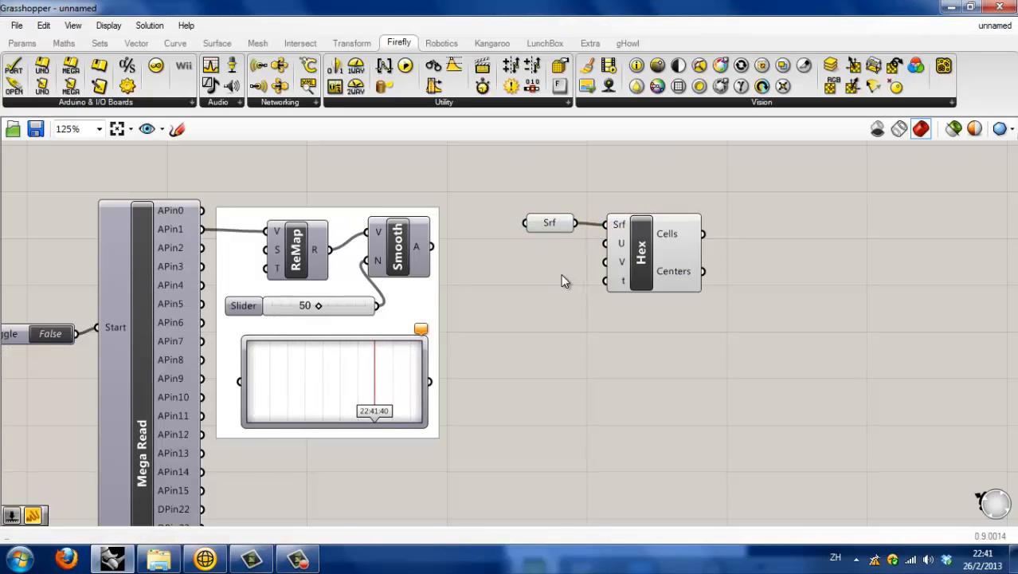
Add a number slider with value 50 below the Srf parameter and connect it to the U input of Hex
double_click(518, 255)
text(50)
click(602, 269)
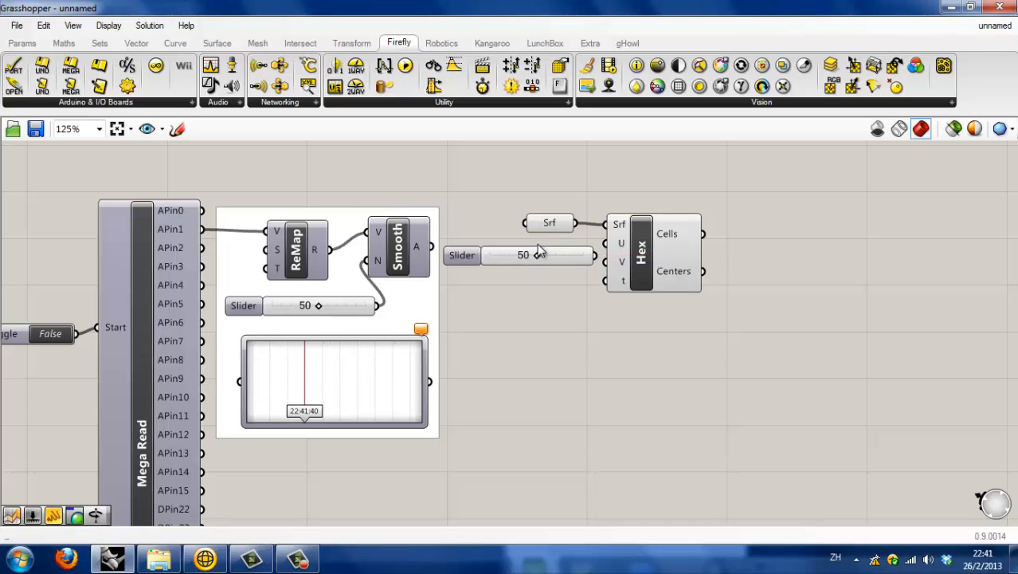
drag(597, 259, 565, 247)
click(569, 302)
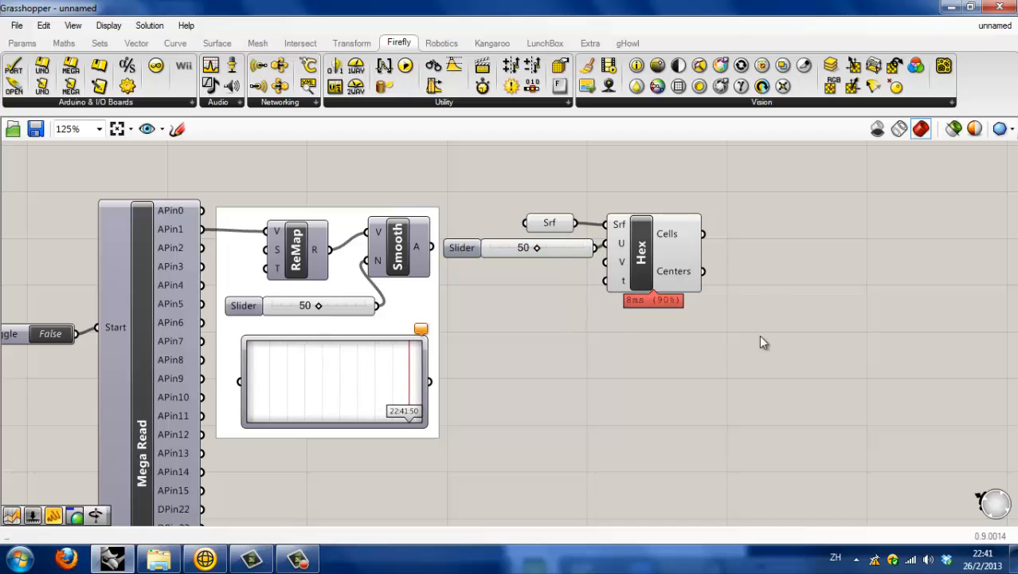
Place a Fader Two Way component below the Hex component
double_click(559, 391)
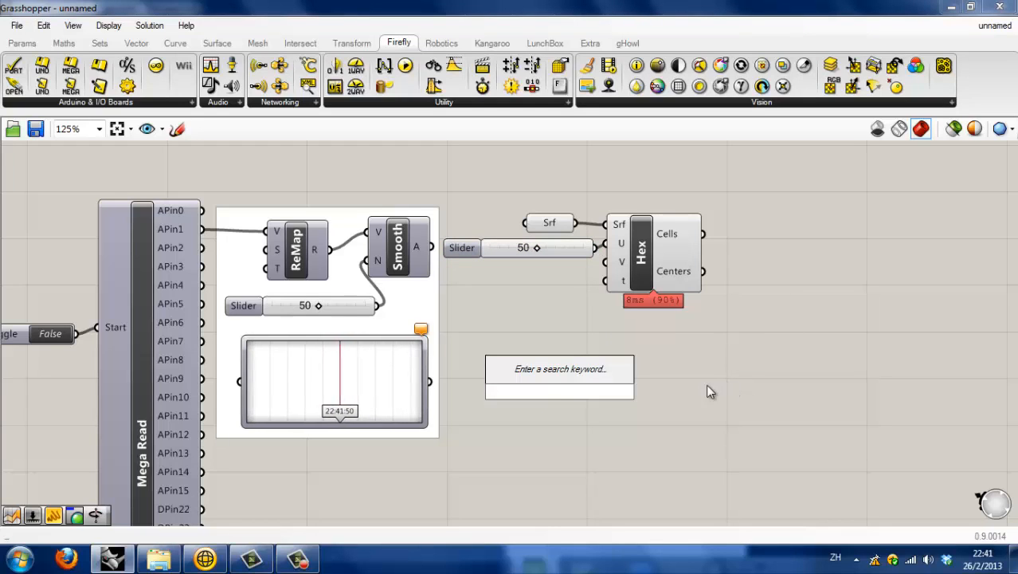
text(fa)
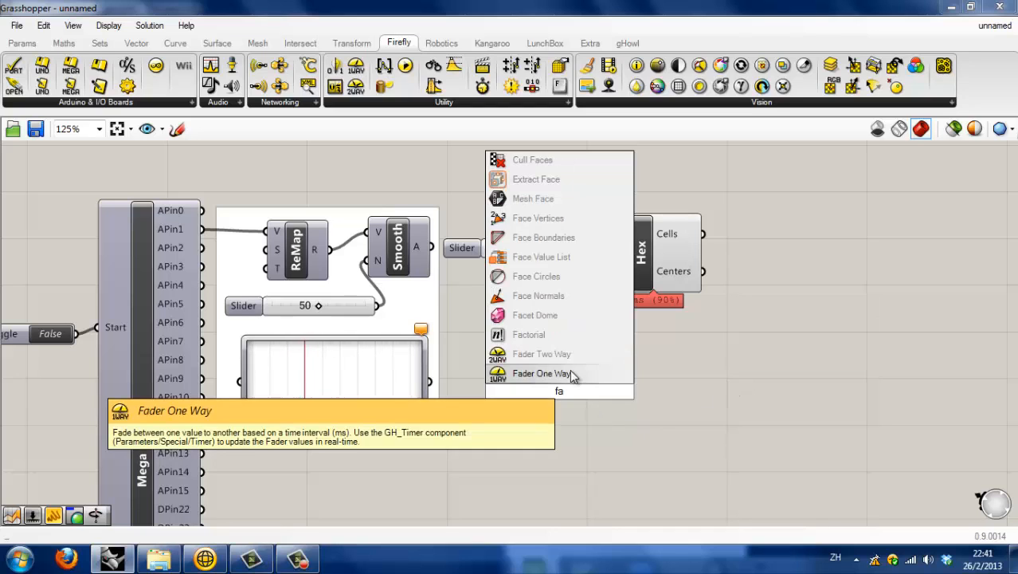
click(568, 376)
drag(565, 395, 568, 415)
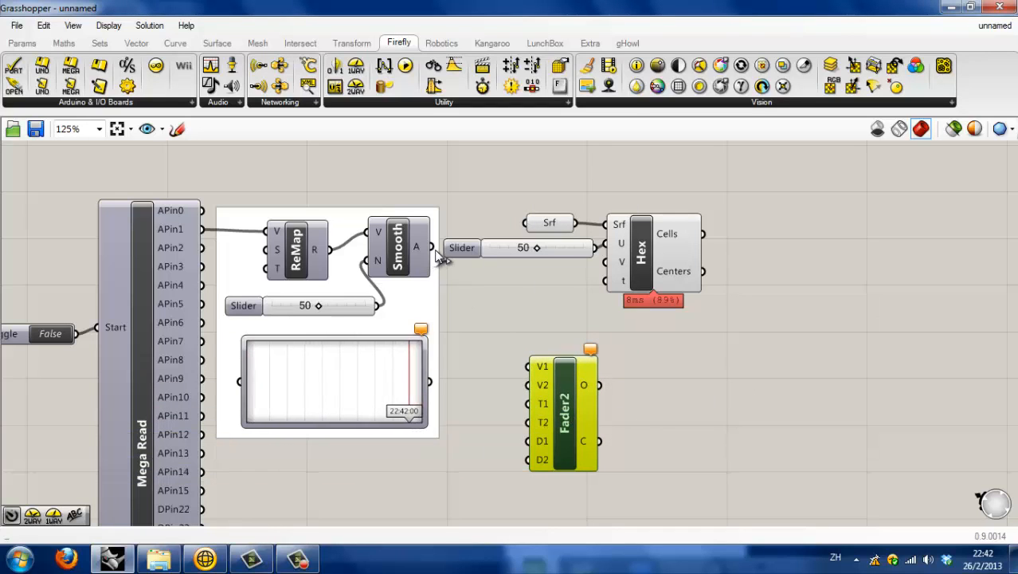
Set fixed integer values for the V2 and V1 inputs of the Fader2 component
right_click(545, 388)
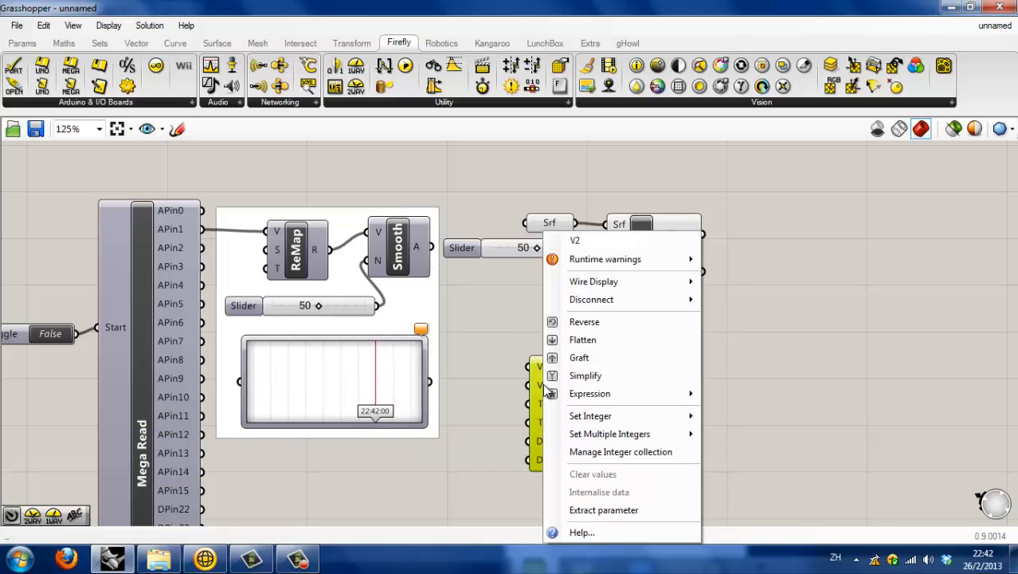
mouse_move(669, 415)
click(762, 419)
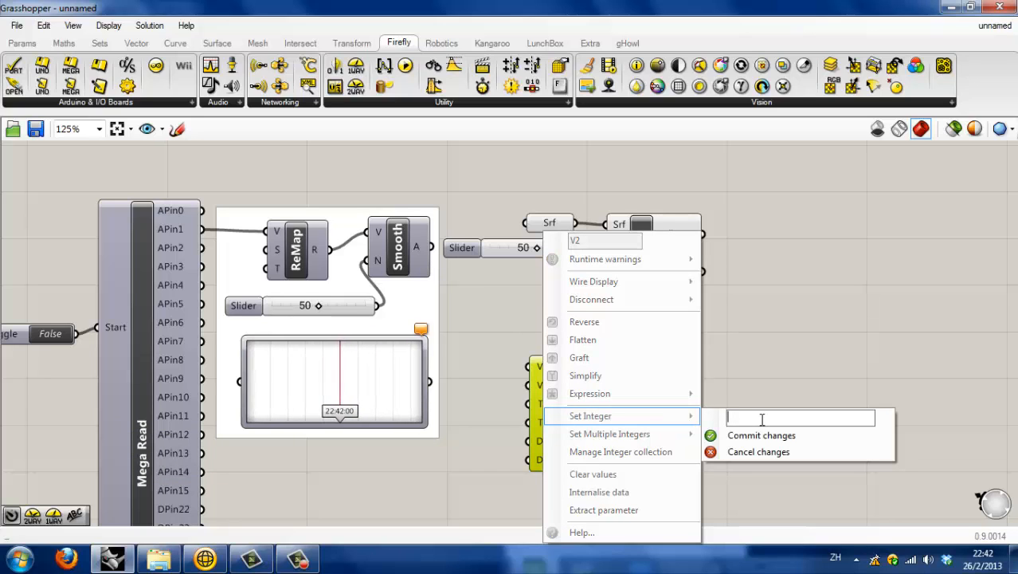
click(762, 436)
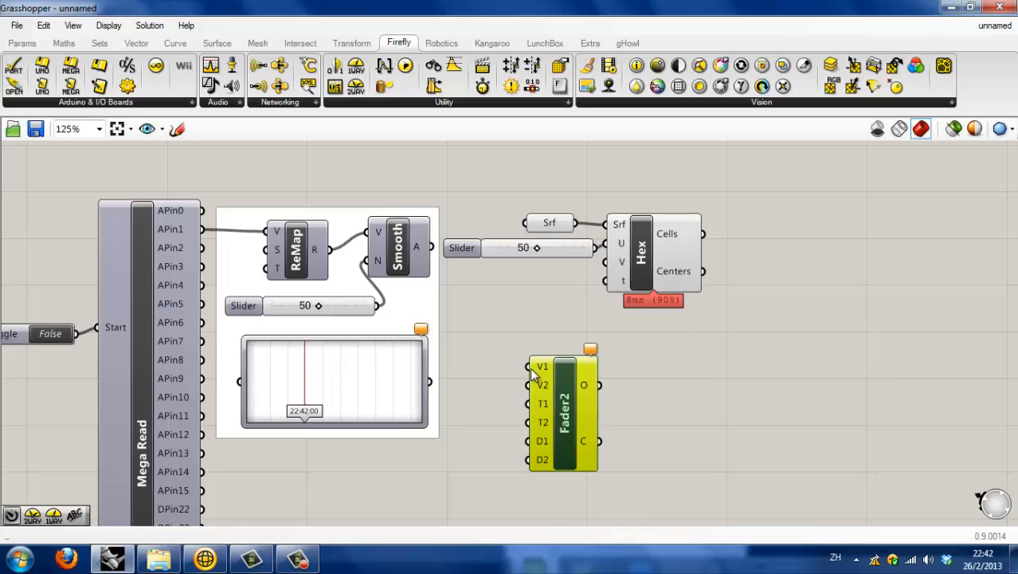
right_click(545, 367)
mouse_move(696, 417)
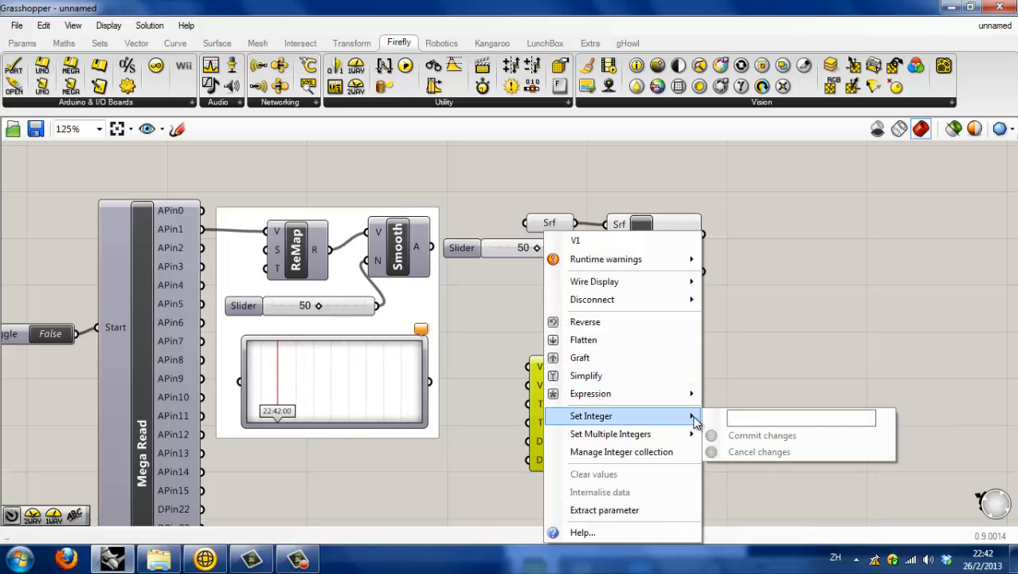
click(749, 415)
click(757, 435)
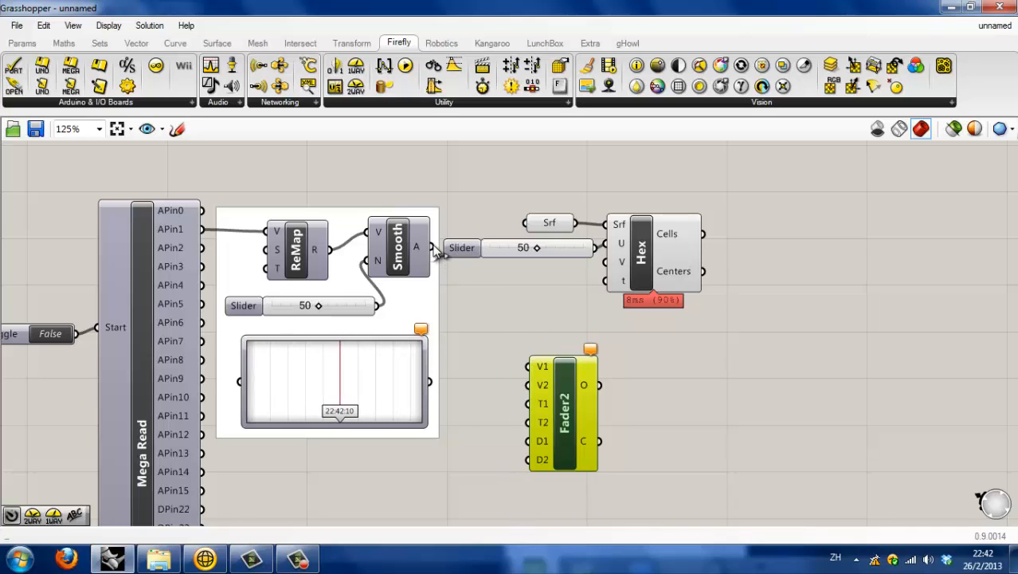
Wire the A output of Smooth to both the T1 and T2 inputs of Fader2
drag(434, 248, 527, 403)
drag(437, 252, 528, 422)
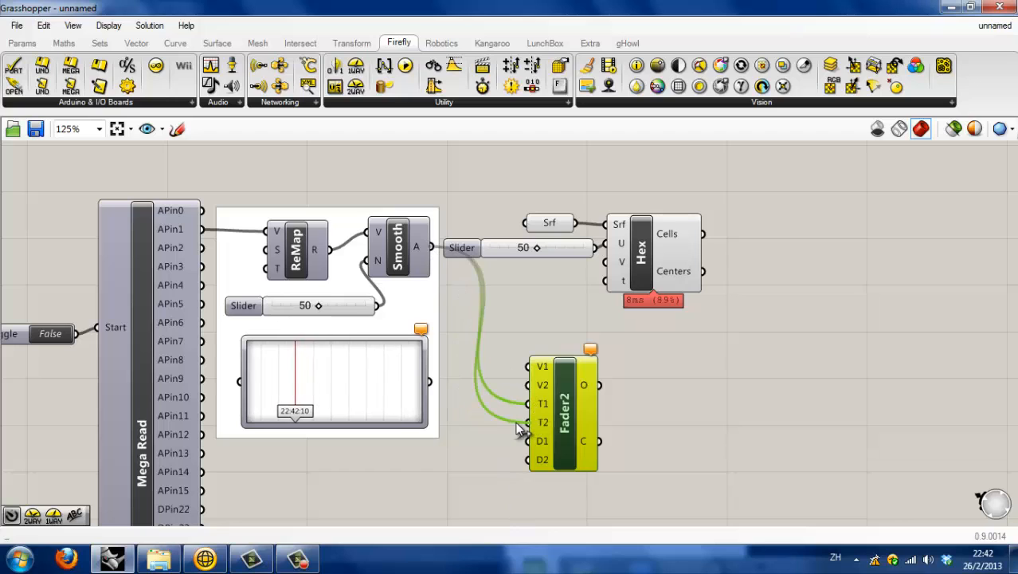
Place a Timer component on the canvas just below Fader2
double_click(501, 503)
text(timer)
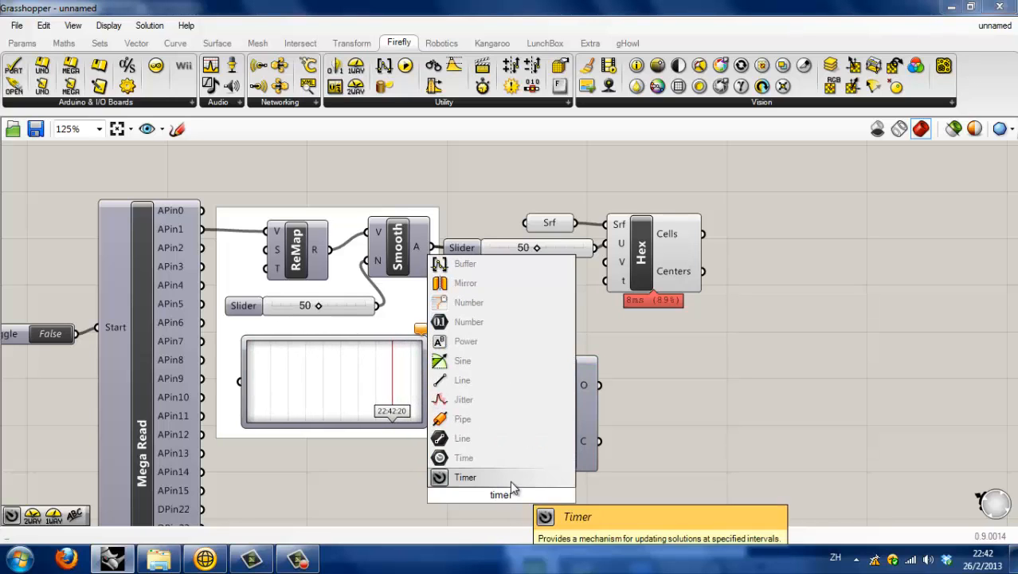
click(507, 477)
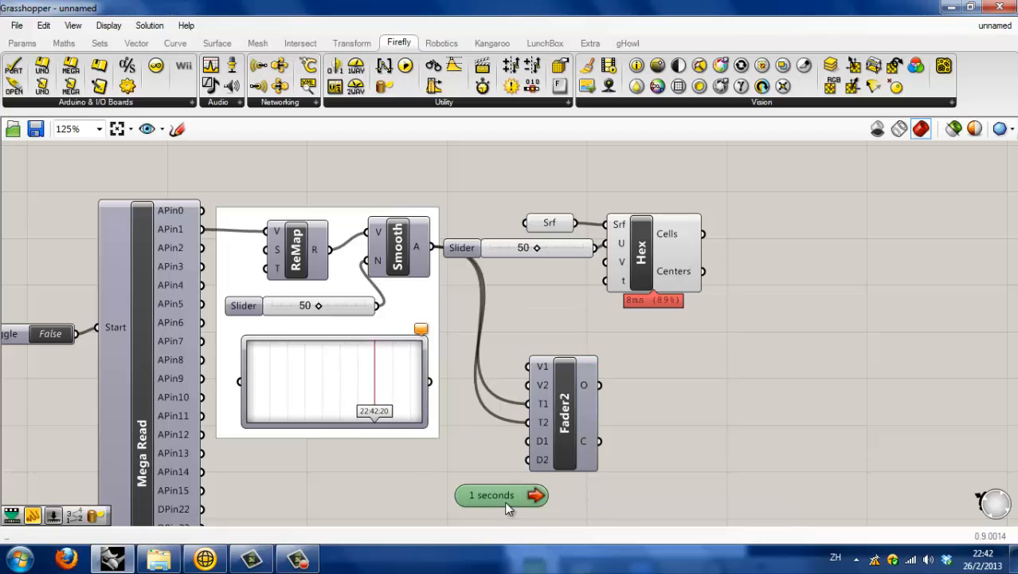
Set the timer's interval to 1 ms and attach the timer to the Fader2 component
right_click(505, 502)
mouse_move(615, 513)
drag(688, 496, 629, 510)
text(1)
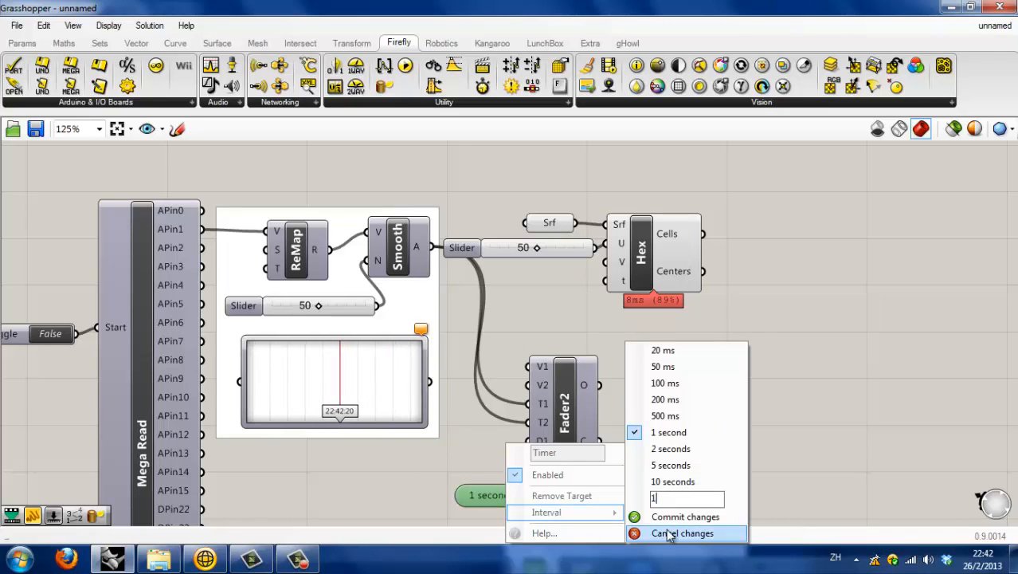
click(661, 517)
drag(526, 499, 567, 458)
click(601, 495)
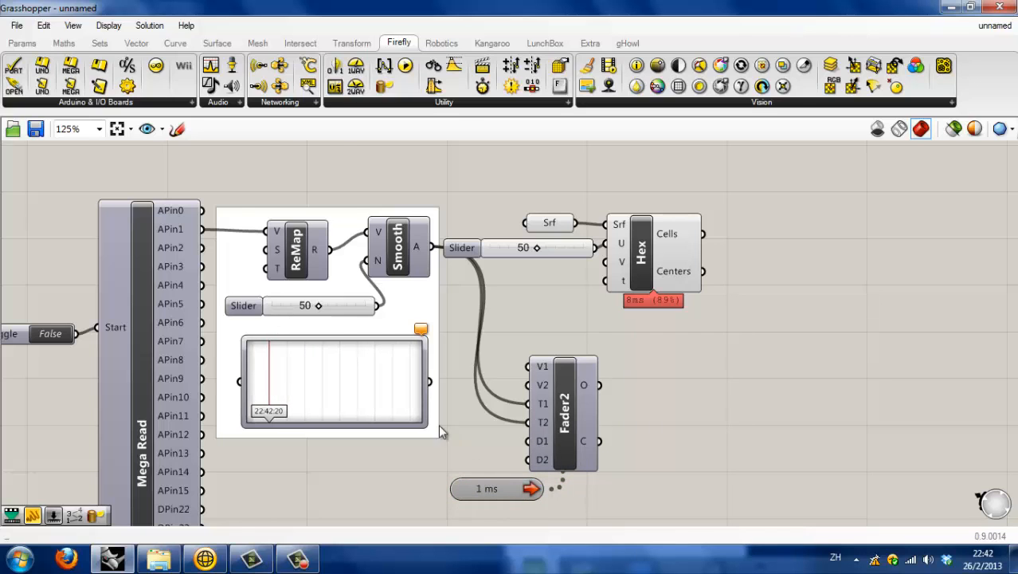
Add a Point XYZ component beside Fader2 and wire the fader's O output to its X input
scroll(417, 408, down, 1)
scroll(650, 421, up, 2)
double_click(611, 418)
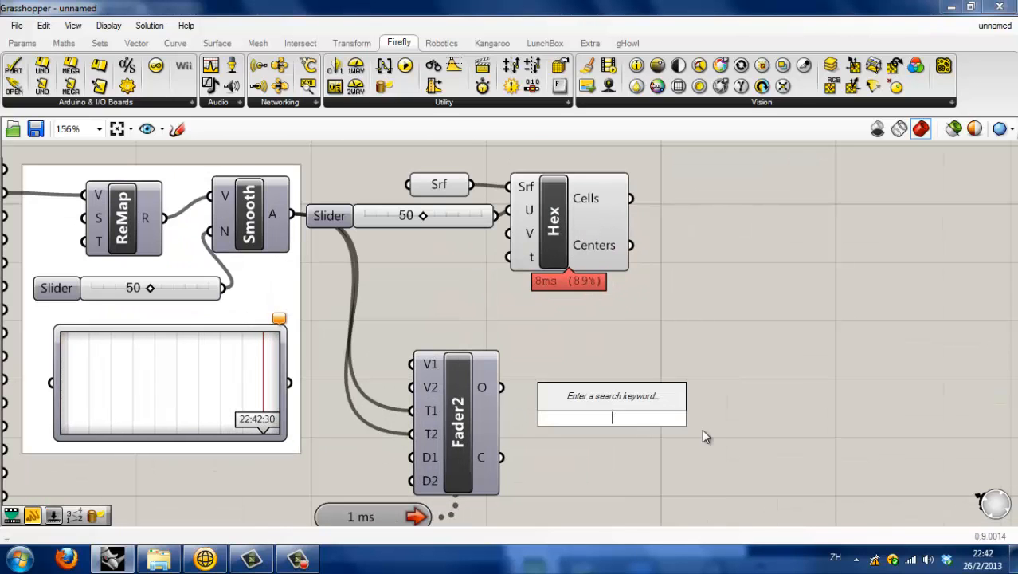
text(pt)
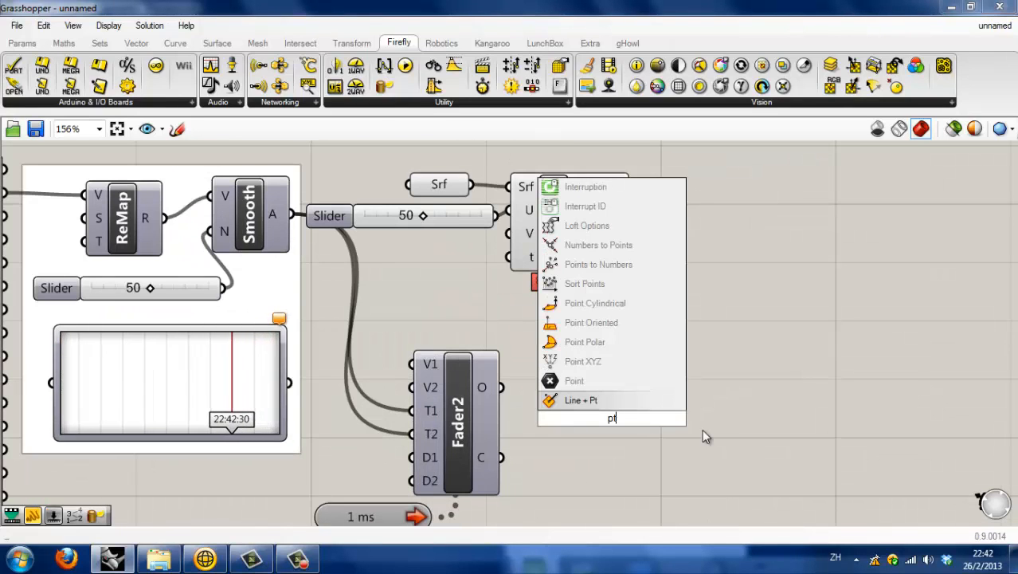
click(638, 362)
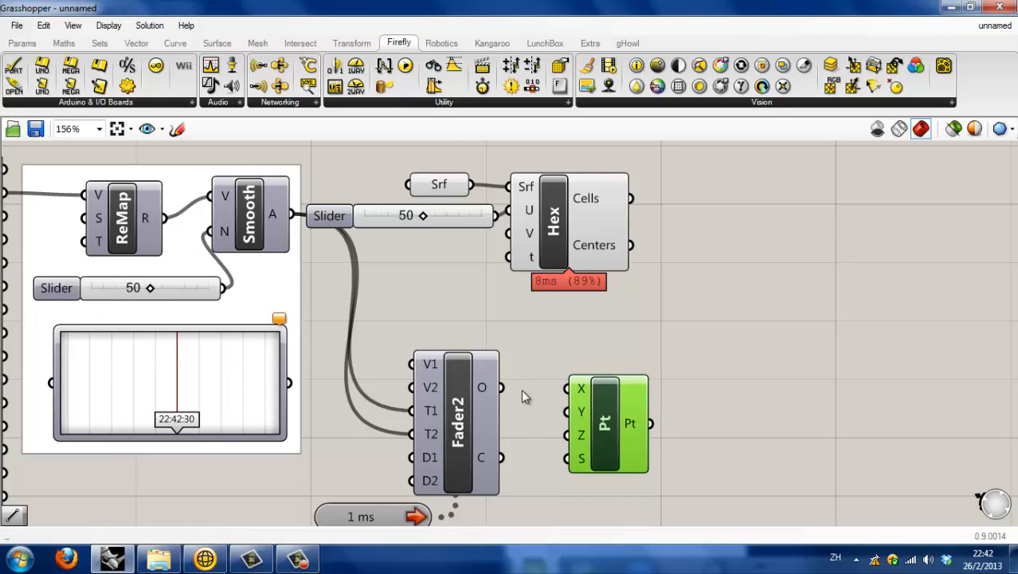
drag(502, 388, 580, 410)
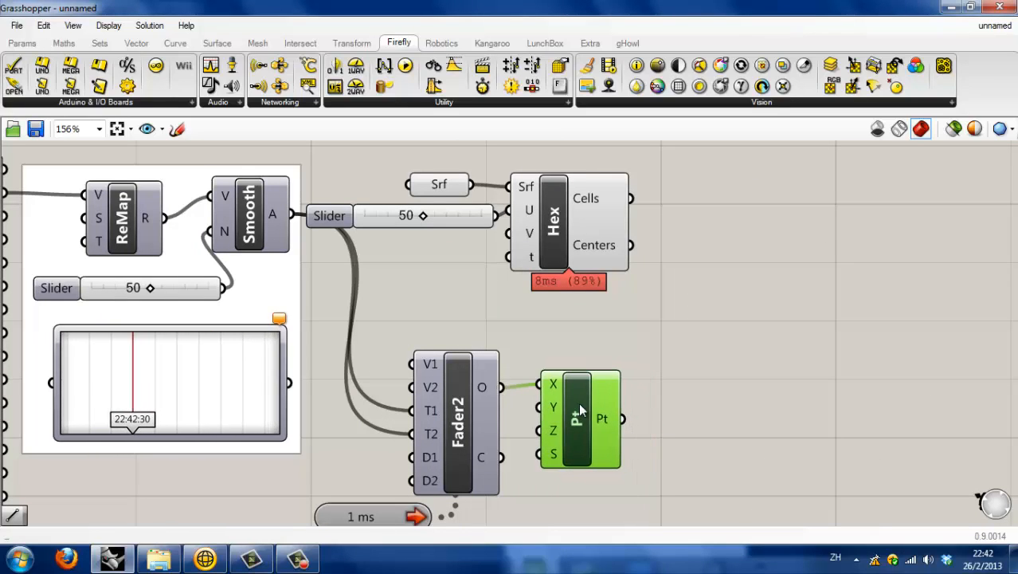
Add a Line SDL component after the Pt component and wire the Pt output to its S input
double_click(760, 411)
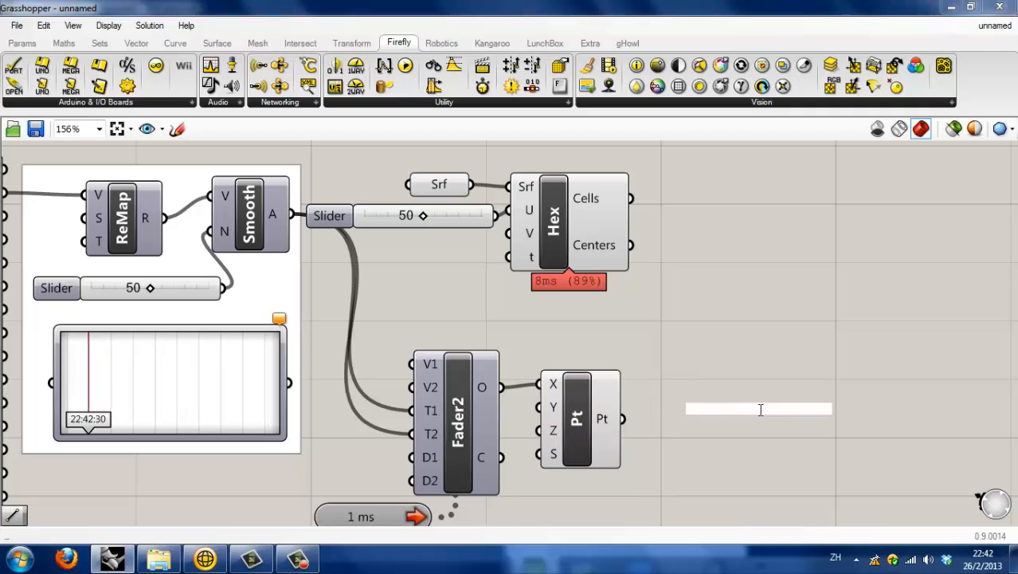
text(line)
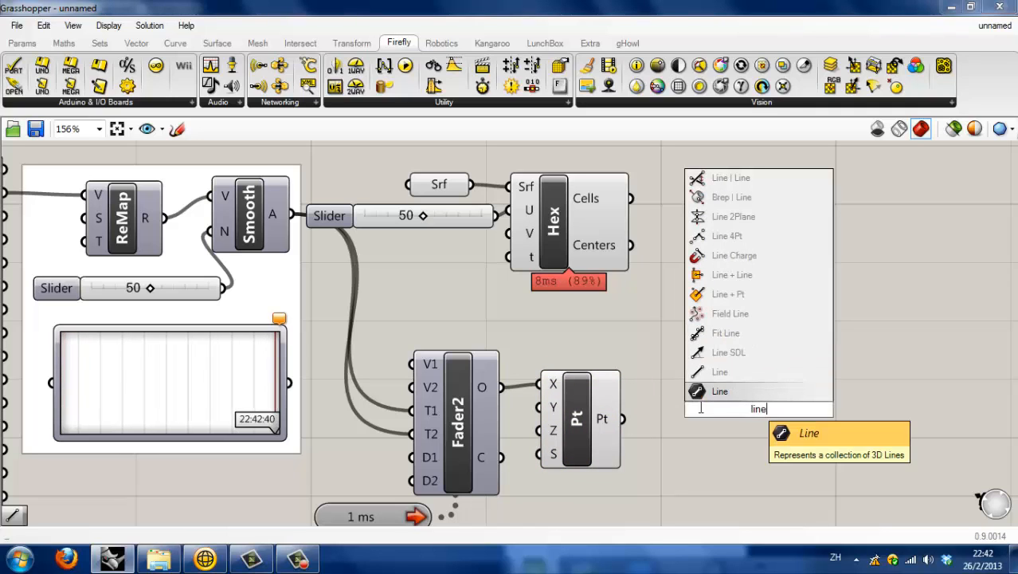
click(723, 352)
drag(751, 402, 732, 424)
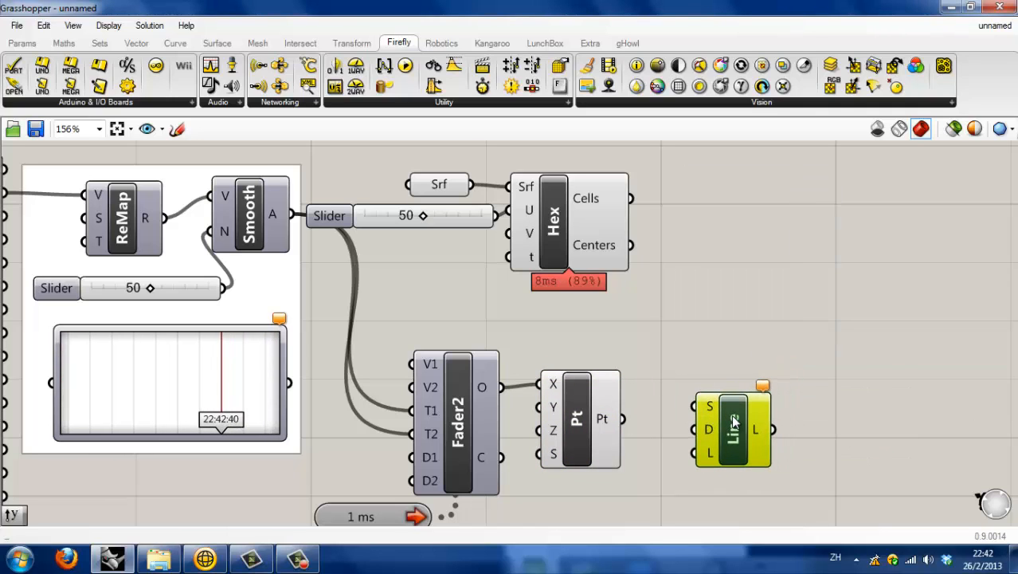
drag(623, 419, 694, 405)
Add a Unit Y vector wired to the Line's D input, and shift both components clear of Pt
double_click(643, 447)
key(Return)
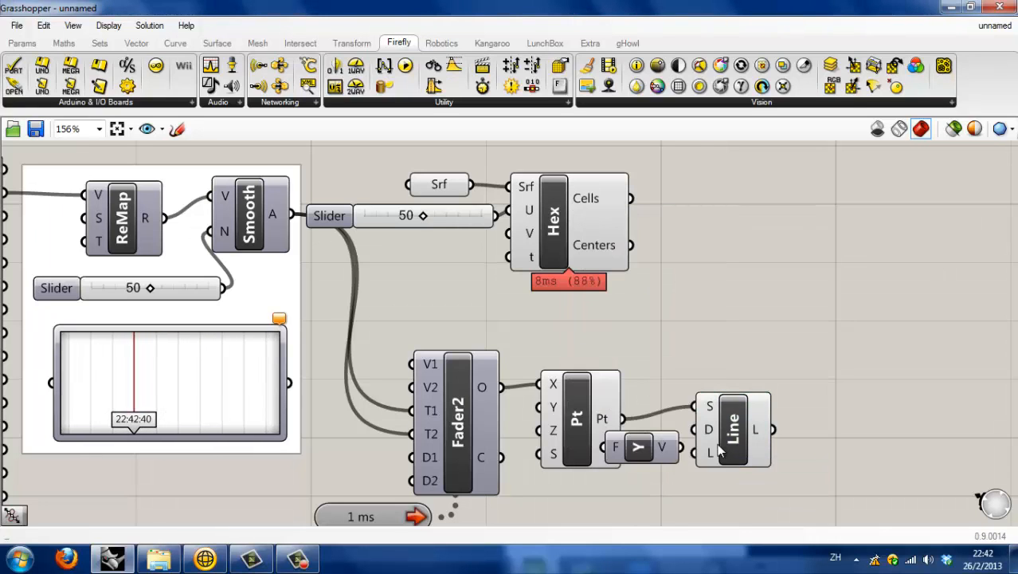
drag(679, 447, 694, 430)
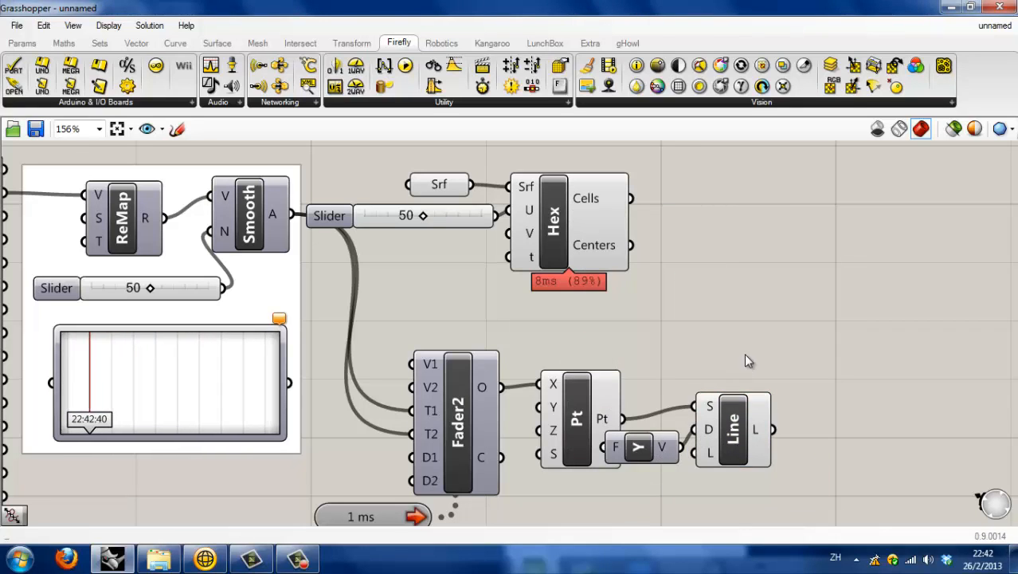
drag(745, 357, 601, 471)
drag(733, 443, 774, 446)
click(693, 366)
Add a Curve | Line intersection component after Line and wire Line's L output to its L input
scroll(423, 382, down, 3)
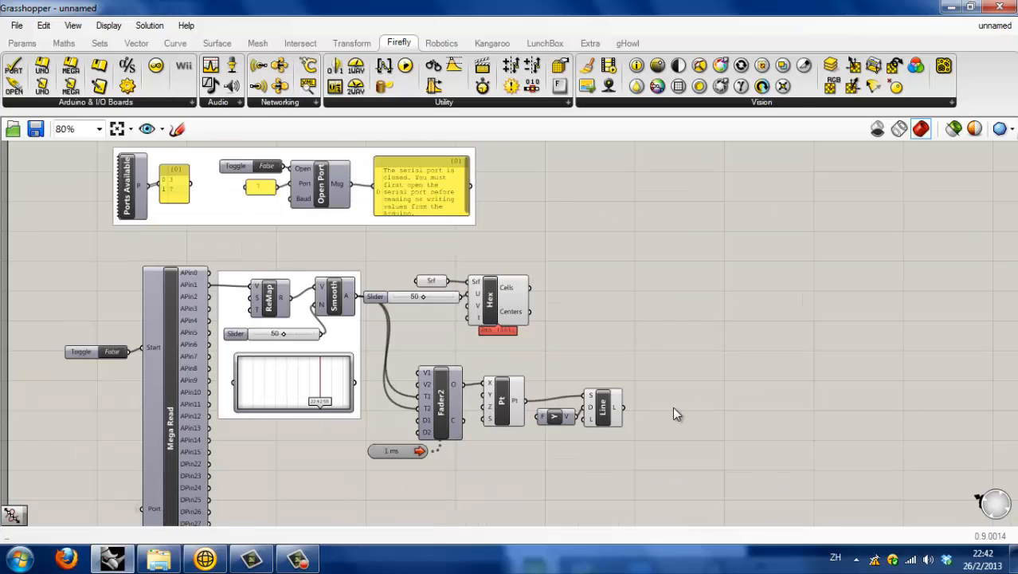
scroll(677, 405, up, 2)
double_click(685, 395)
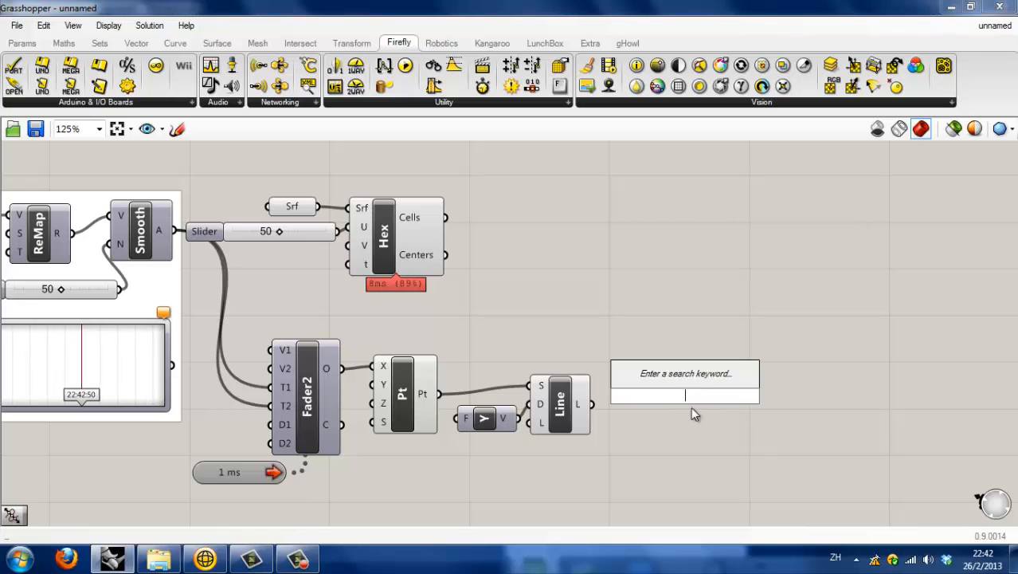
text(cox)
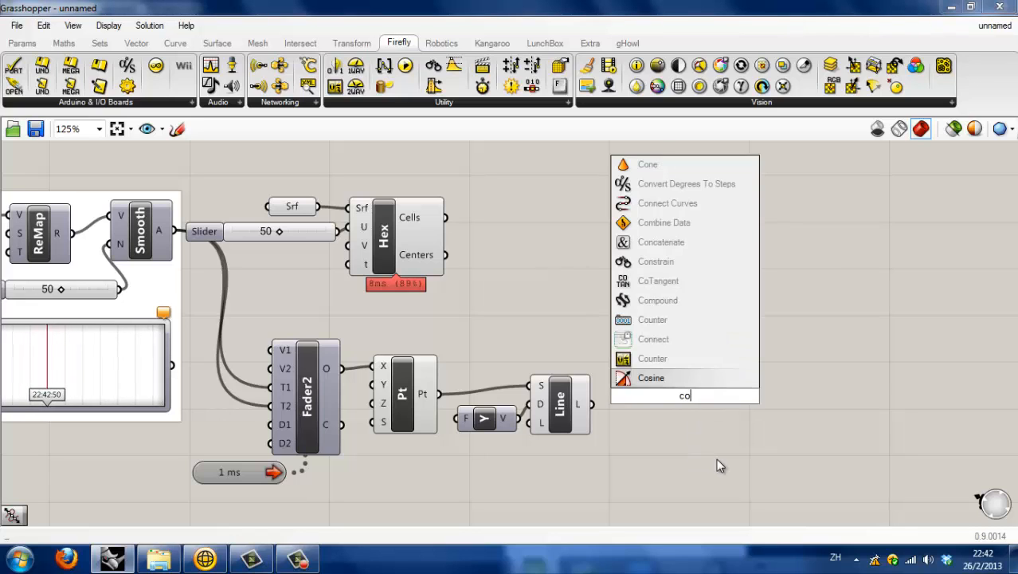
key(BackSpace)
key(BackSpace)
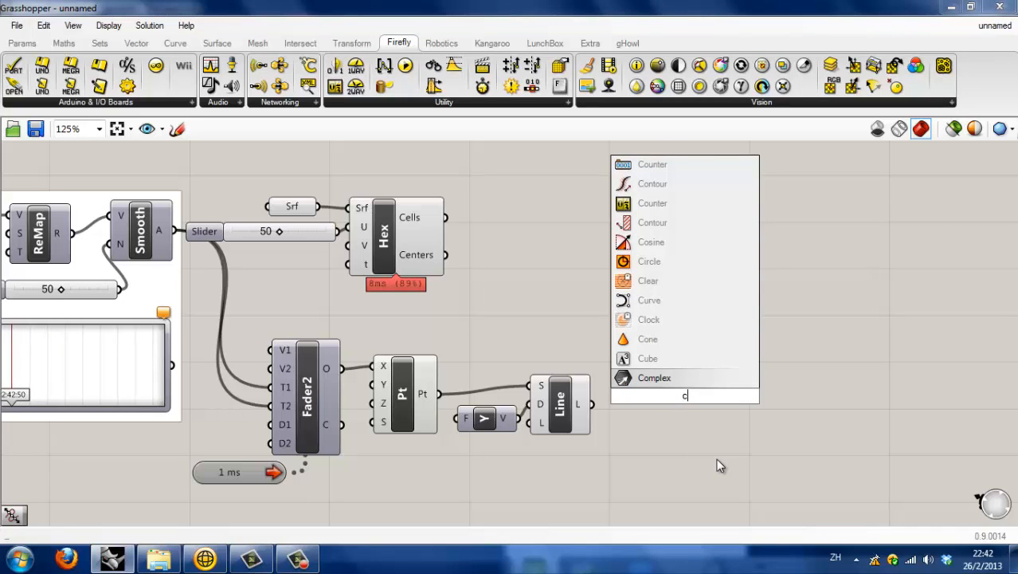
text(lx)
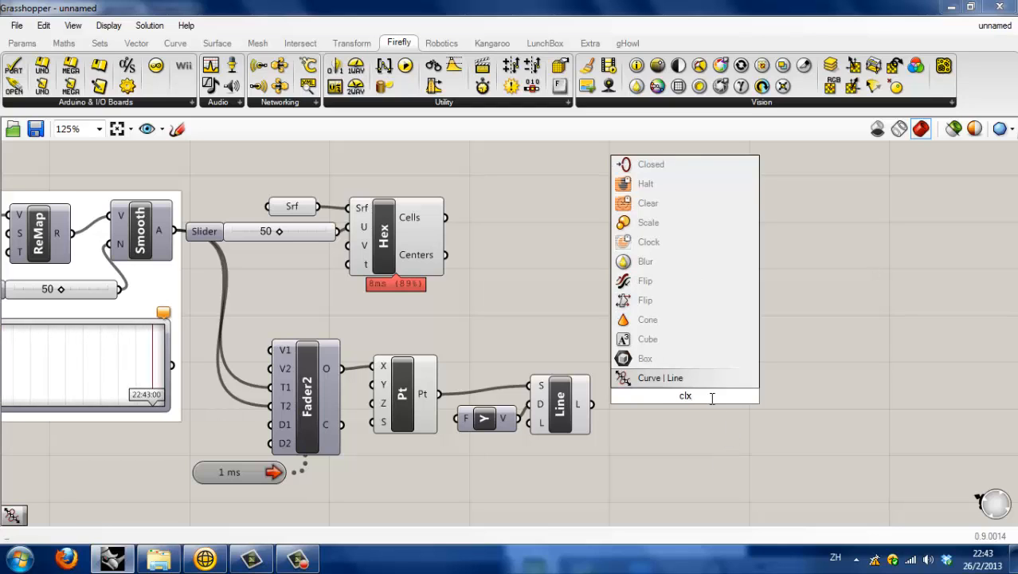
click(698, 379)
drag(683, 400, 662, 406)
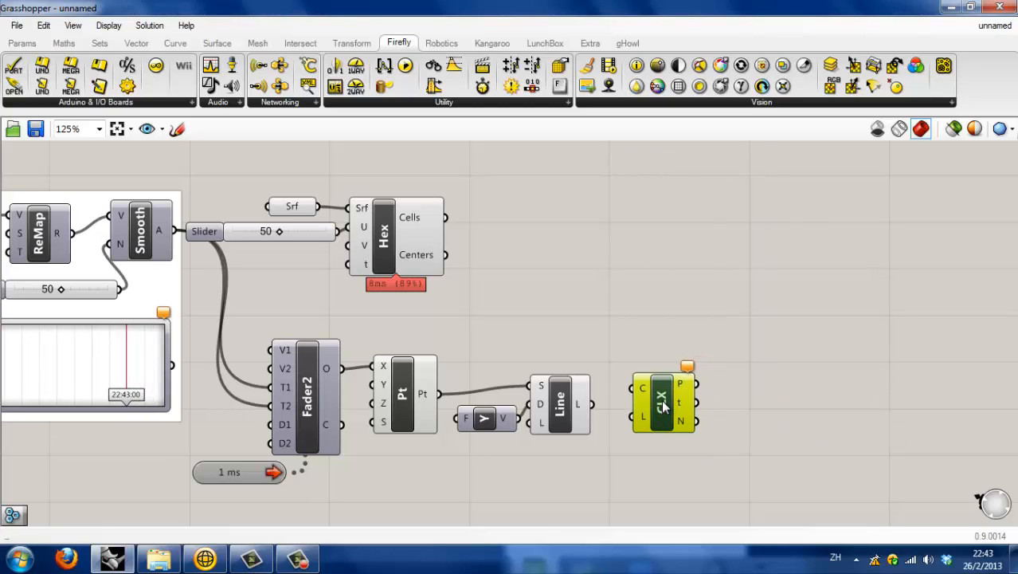
click(646, 470)
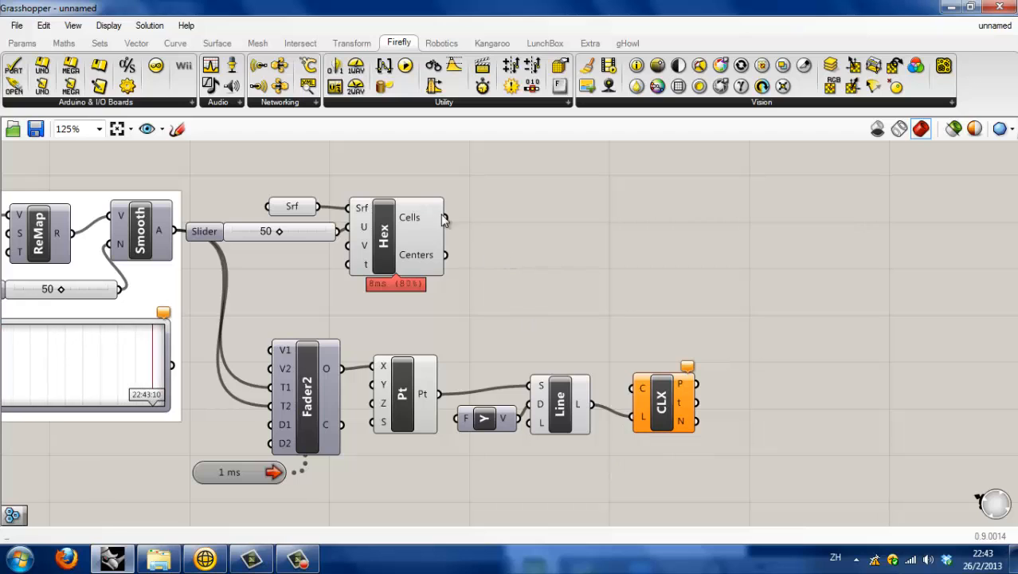
Graft the Cells output of Hex and add a Graft Tree component fed by its Centers output
right_click(413, 223)
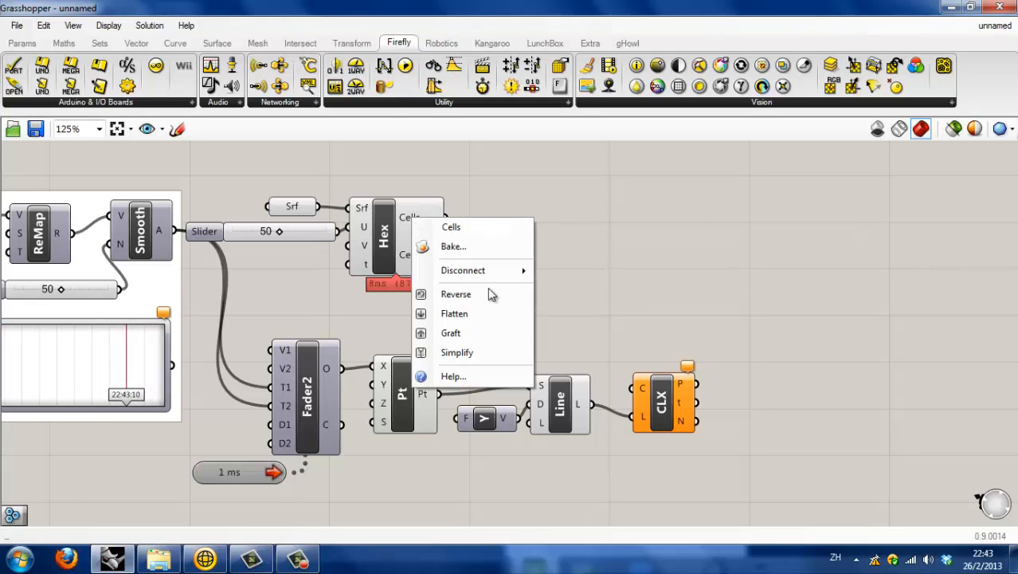
click(490, 334)
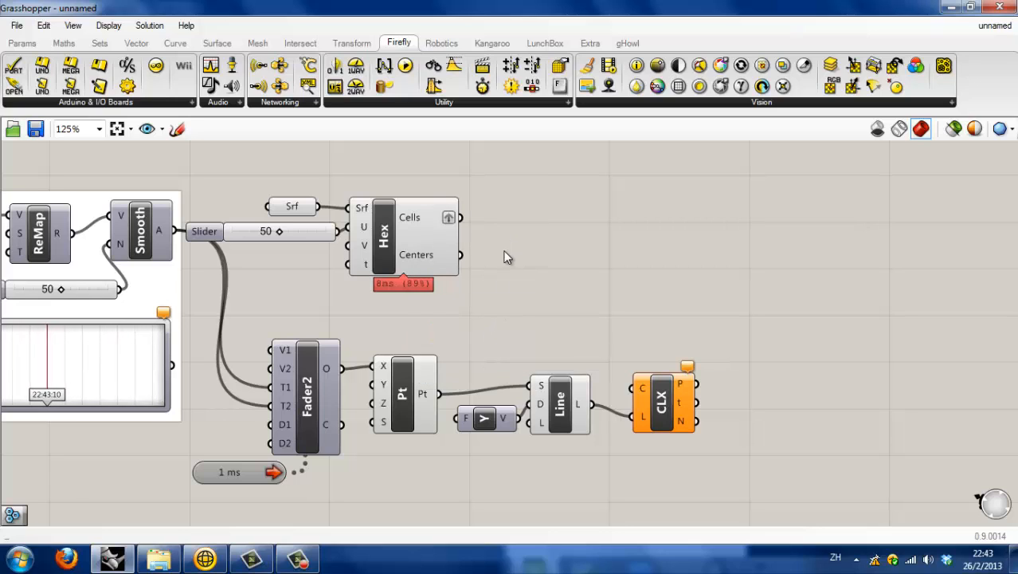
double_click(505, 255)
text(graf)
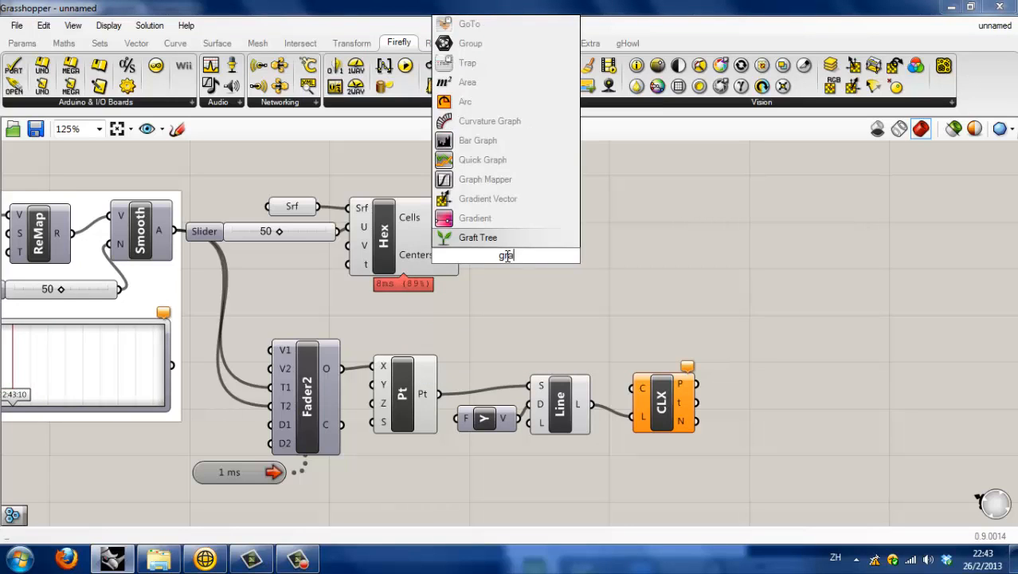
key(Return)
click(498, 264)
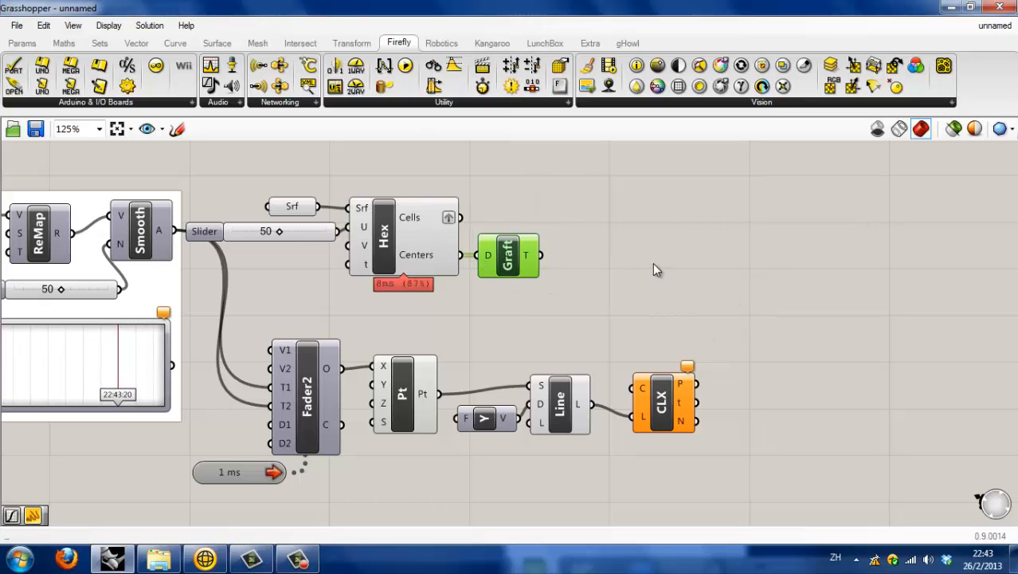
click(674, 278)
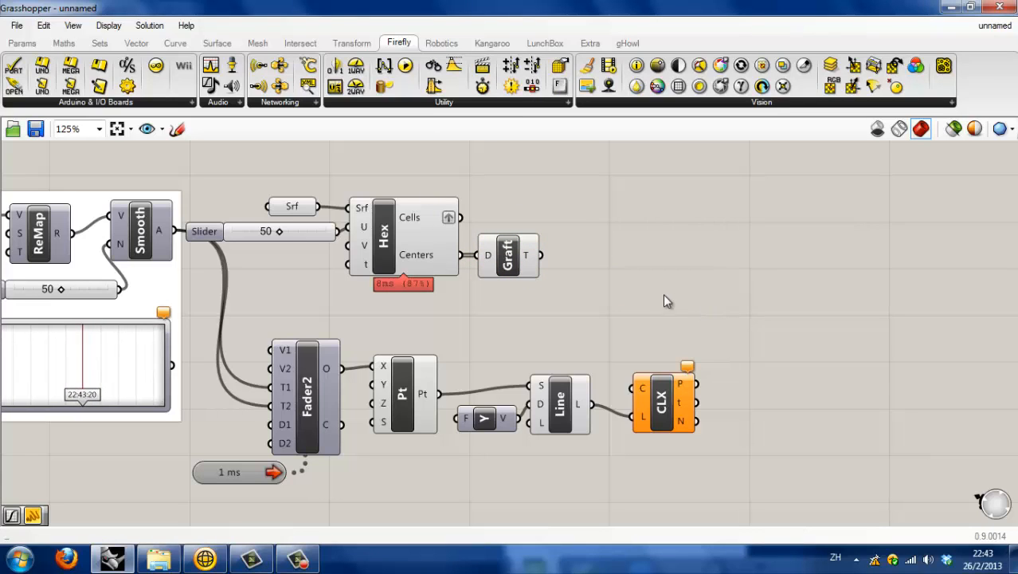
Group the Srf, U slider, Hex and Graft components and move the group clear of the Smooth group
drag(572, 299, 231, 186)
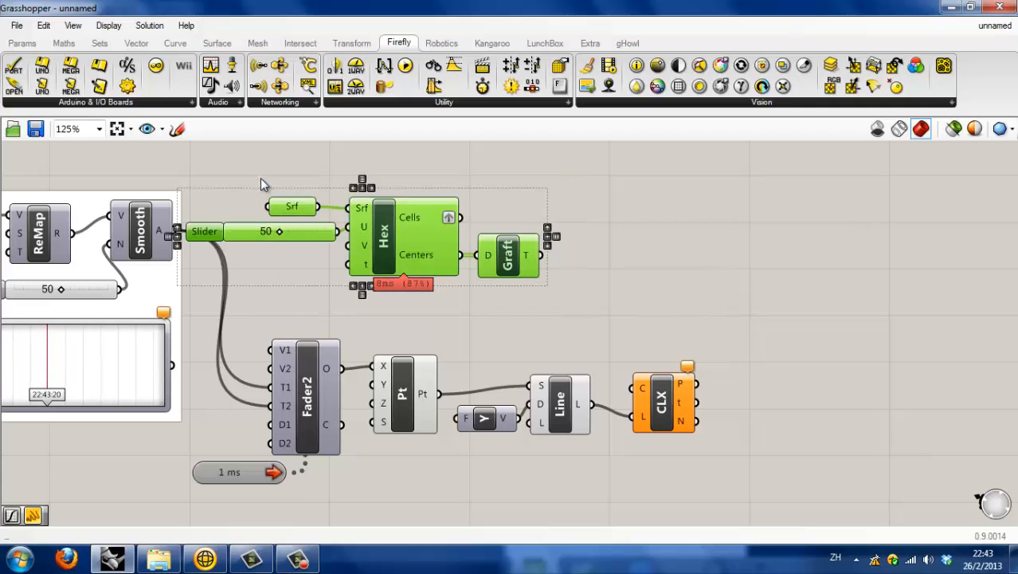
key(ctrl+g)
drag(502, 208, 552, 211)
click(618, 247)
Group the timer, Fader2, Pt, Y, Line and CLX components and shift the group slightly away from the Smooth group
drag(667, 307, 227, 496)
key(ctrl+g)
drag(649, 370, 683, 360)
click(667, 292)
Add a Closest Point component beyond the two groups and wire the Graft component's T output to its P input
scroll(362, 303, down, 1)
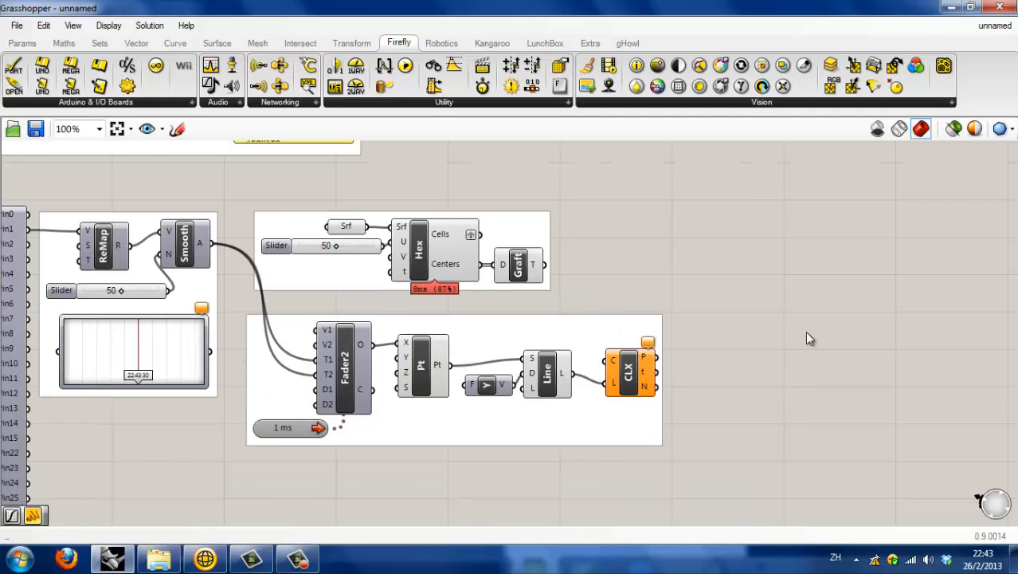
scroll(806, 330, up, 2)
double_click(646, 255)
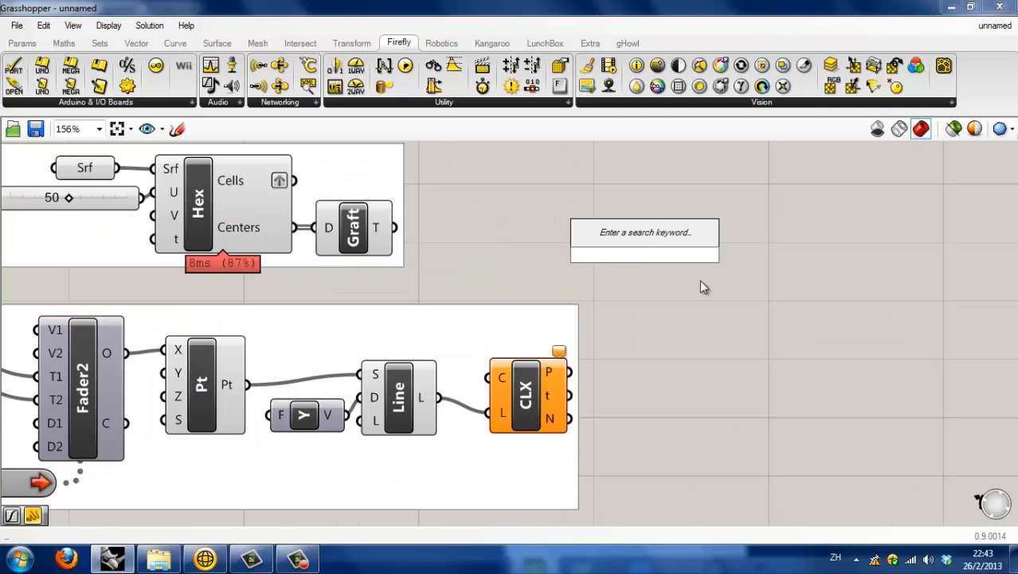
text(cp)
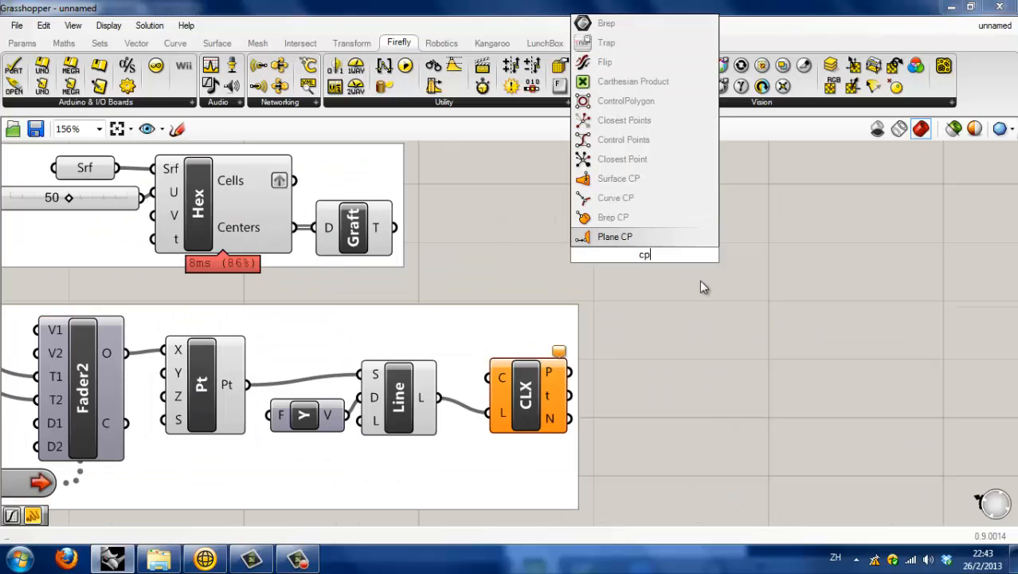
click(681, 161)
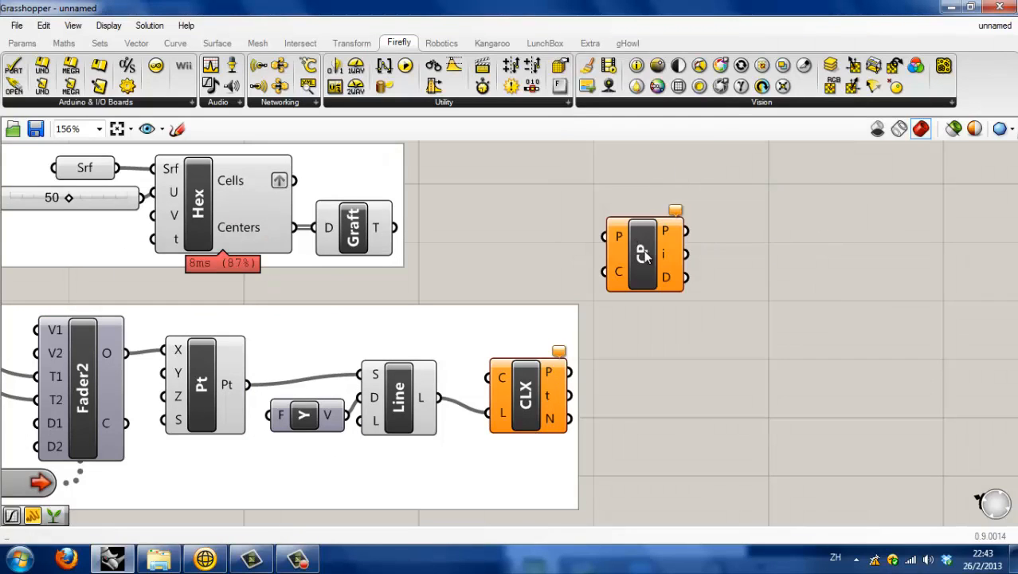
mouse_move(645, 253)
mouse_down()
mouse_move(591, 247)
mouse_move(657, 258)
mouse_up()
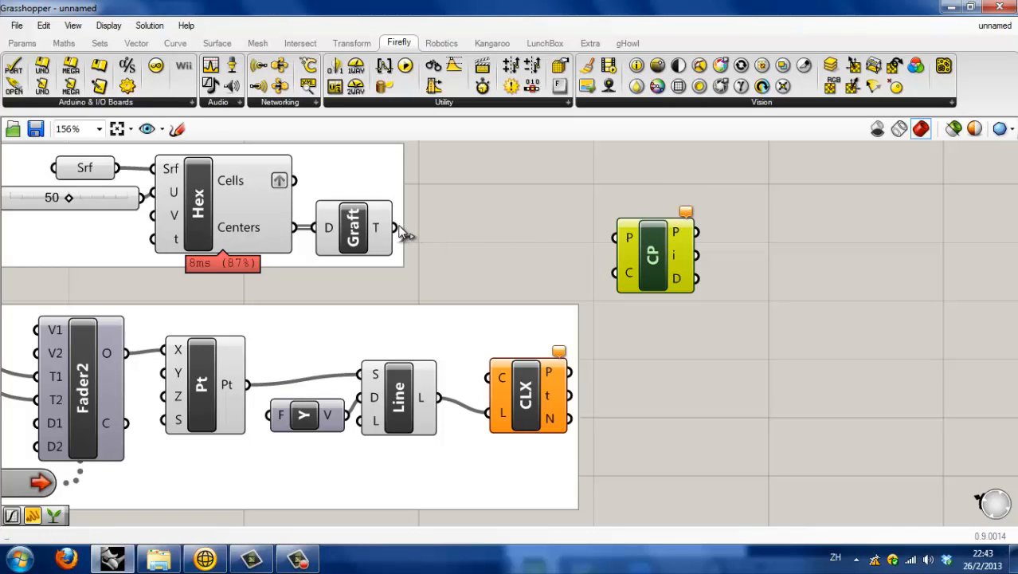
drag(450, 257, 621, 238)
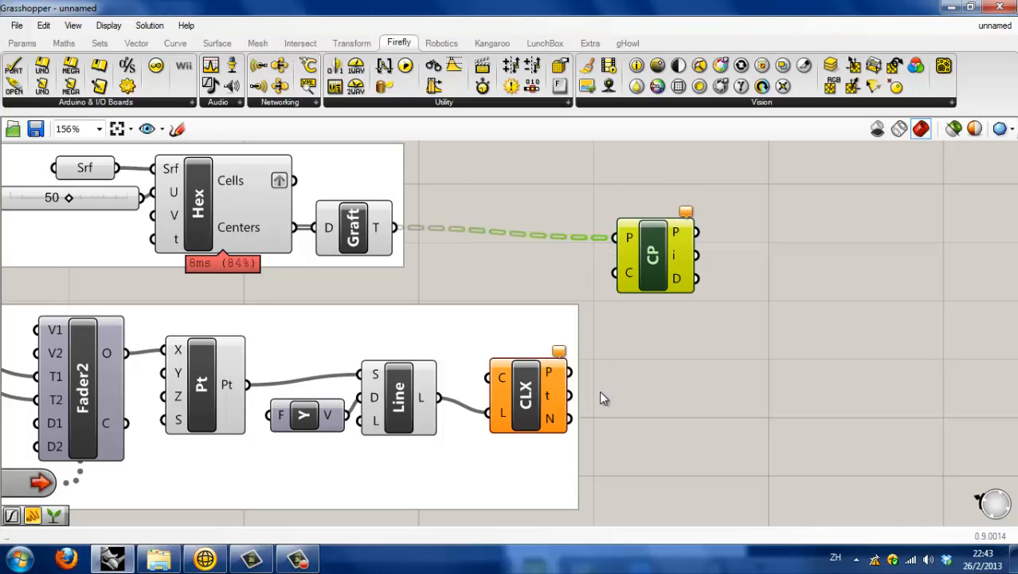
Flatten the P output of CLX and wire it to the C input of the Closest Point component
right_click(549, 372)
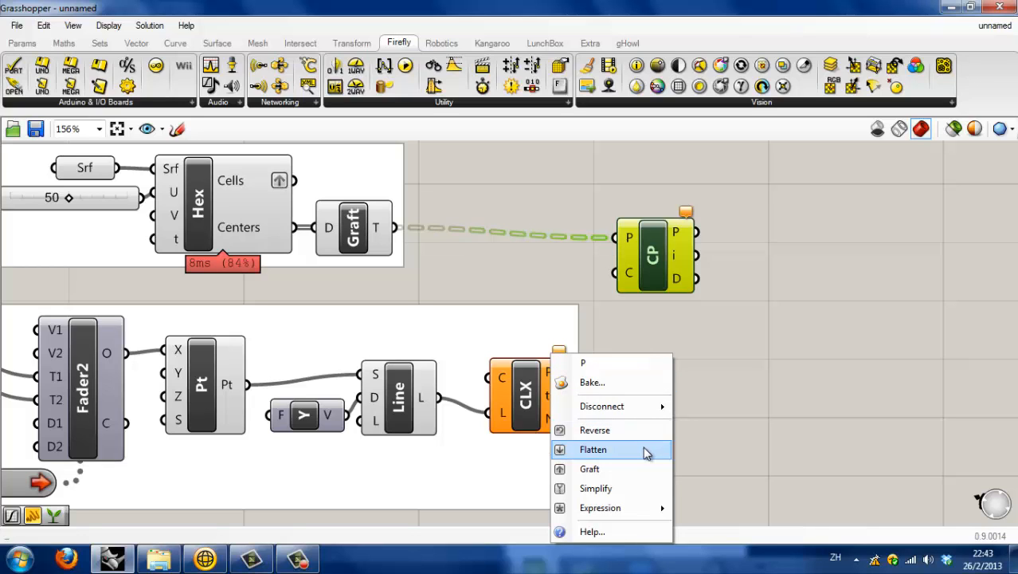
click(646, 451)
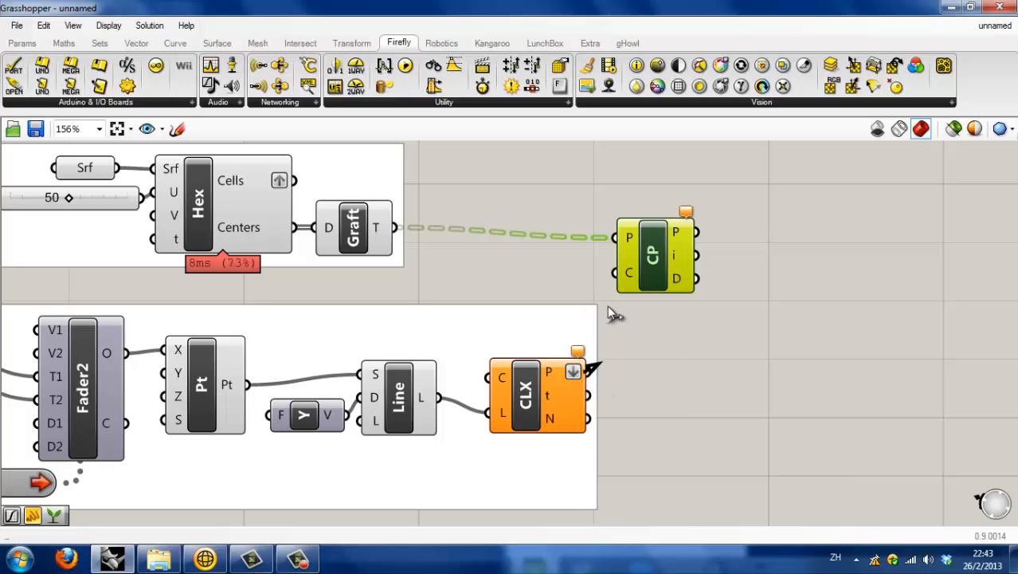
scroll(355, 284, down, 2)
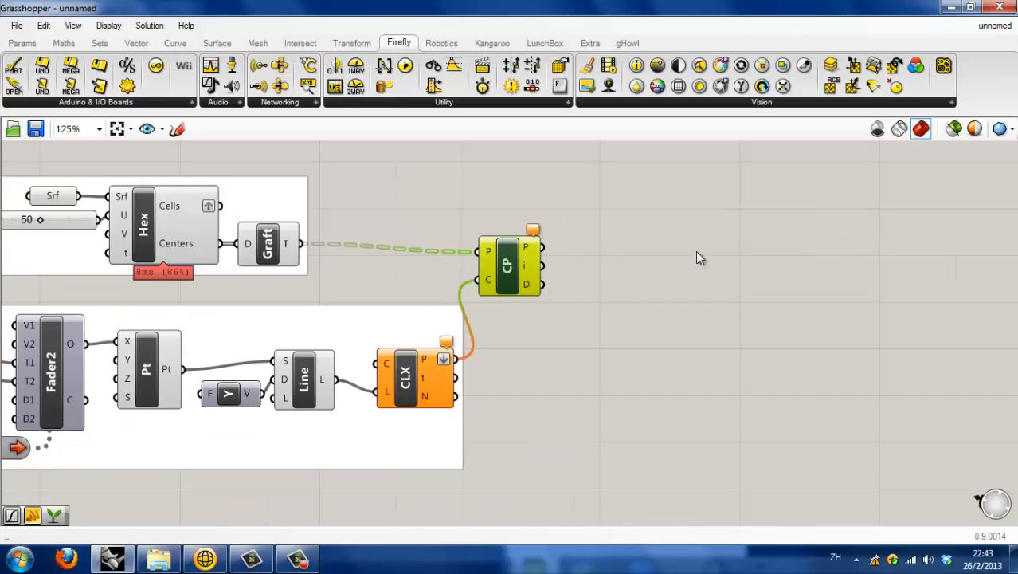
double_click(643, 253)
text(gra)
key(Return)
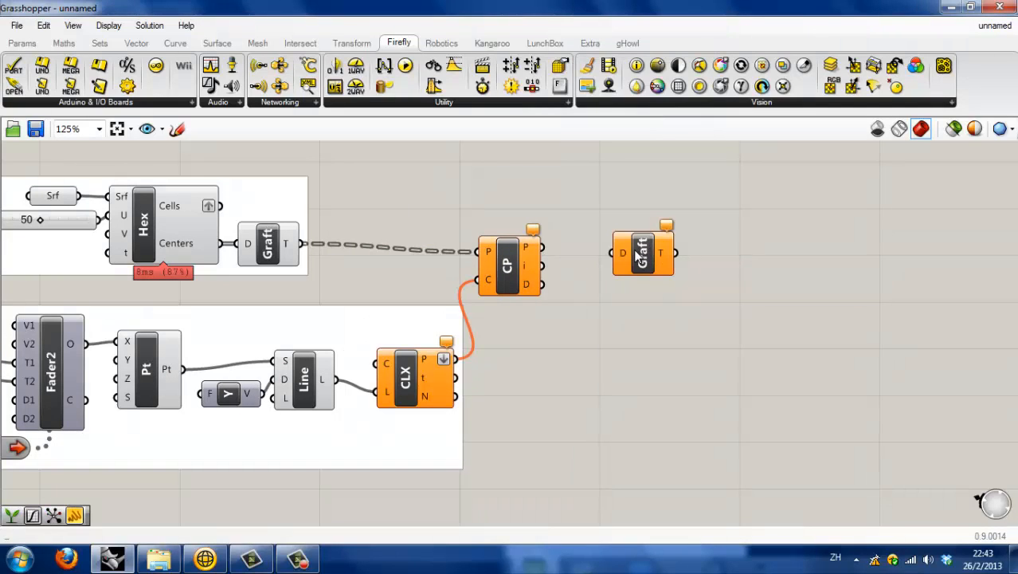
click(638, 256)
key(Delete)
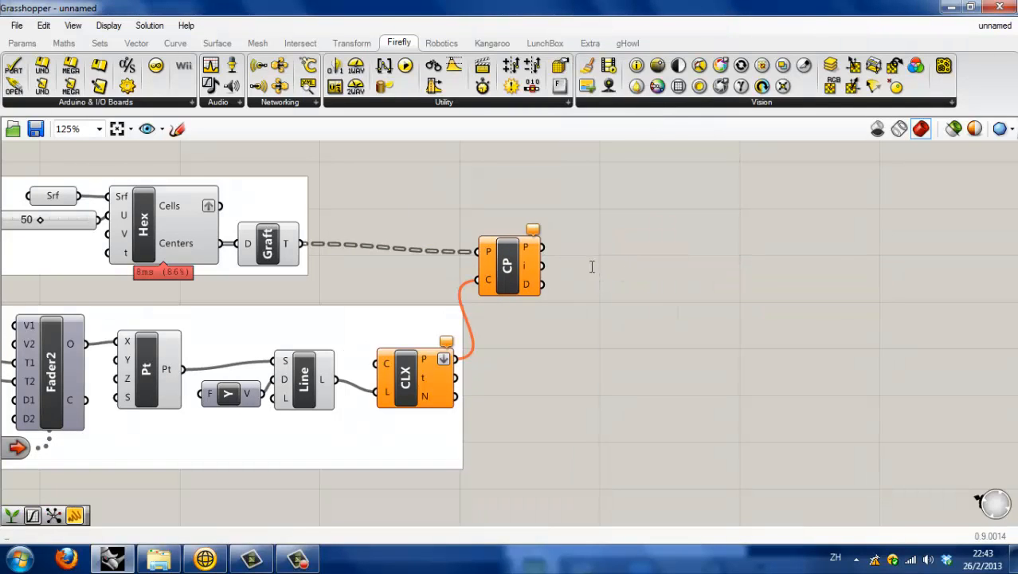
Add a Graph Mapper beside the Closest Point component and set its graph type to Bezier
double_click(591, 267)
text(gra)
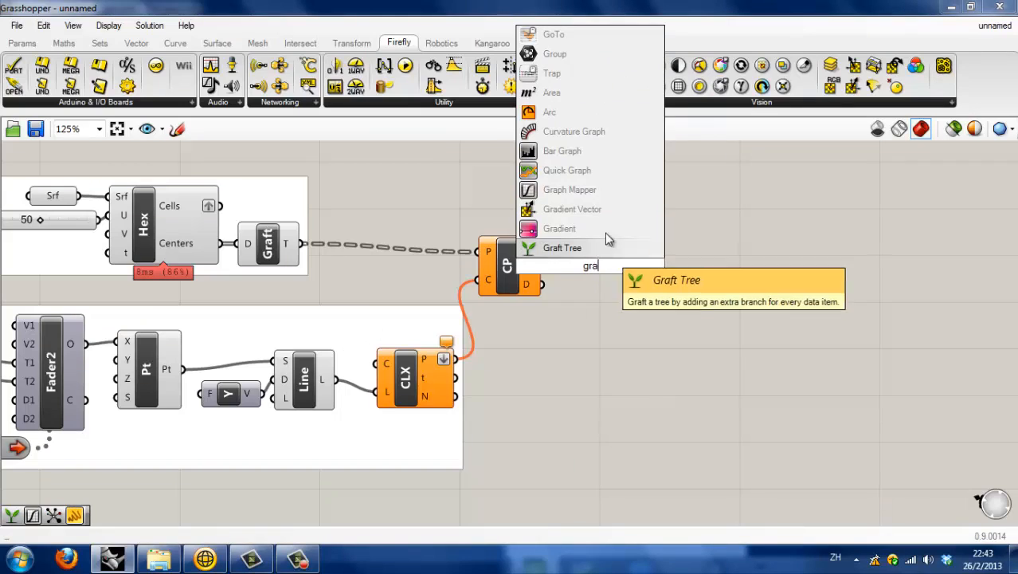
click(618, 193)
drag(674, 284, 672, 282)
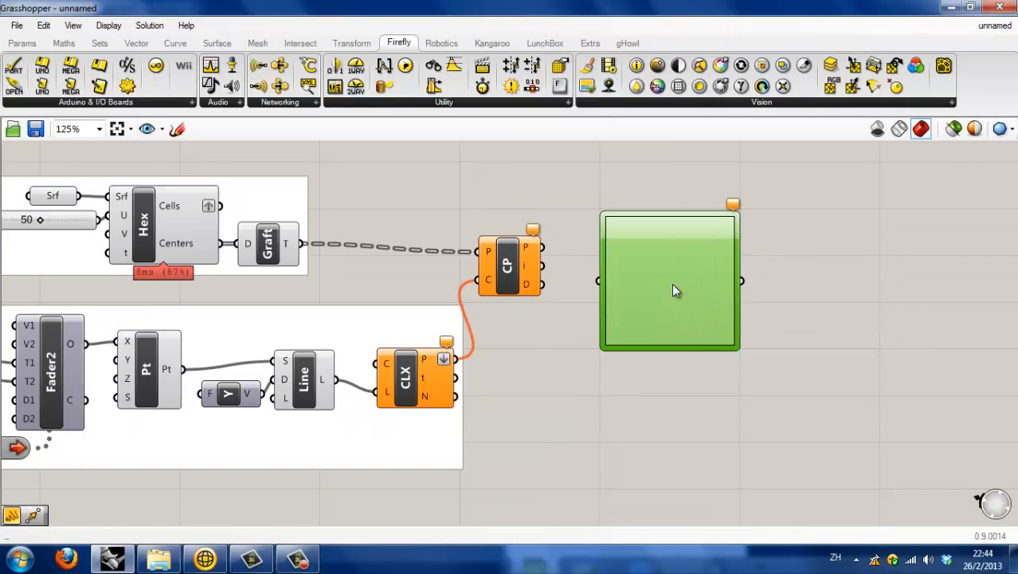
right_click(673, 291)
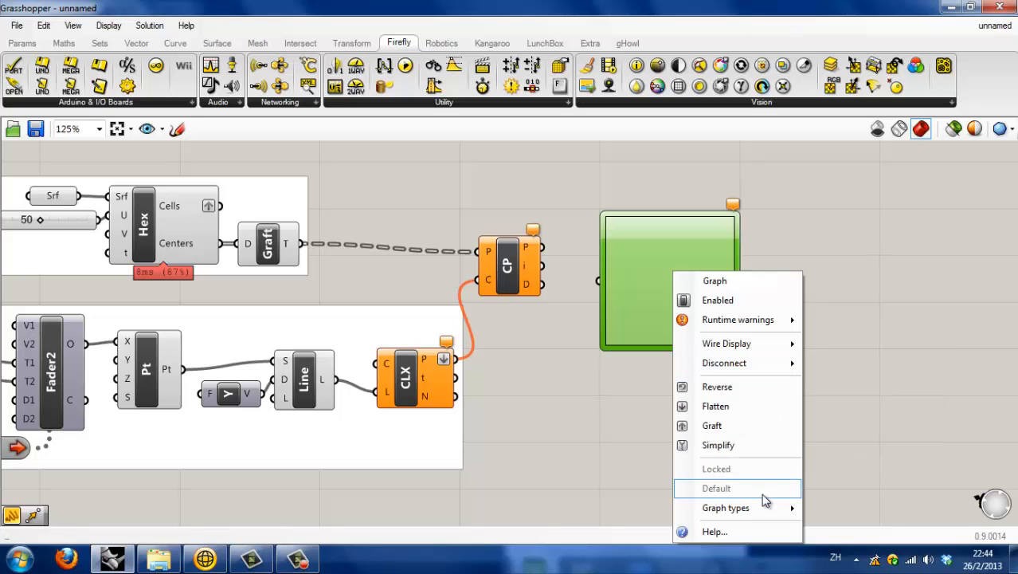
mouse_move(777, 508)
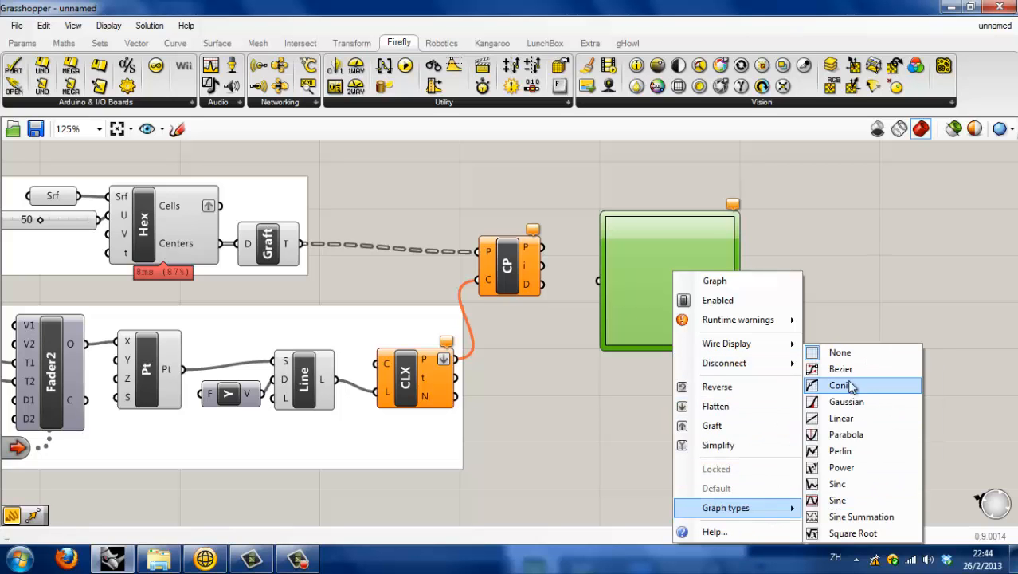
click(865, 365)
Set the Graph Mapper's X and Y domains to 0 to 40 and wire the D output of Closest Point into it
double_click(656, 264)
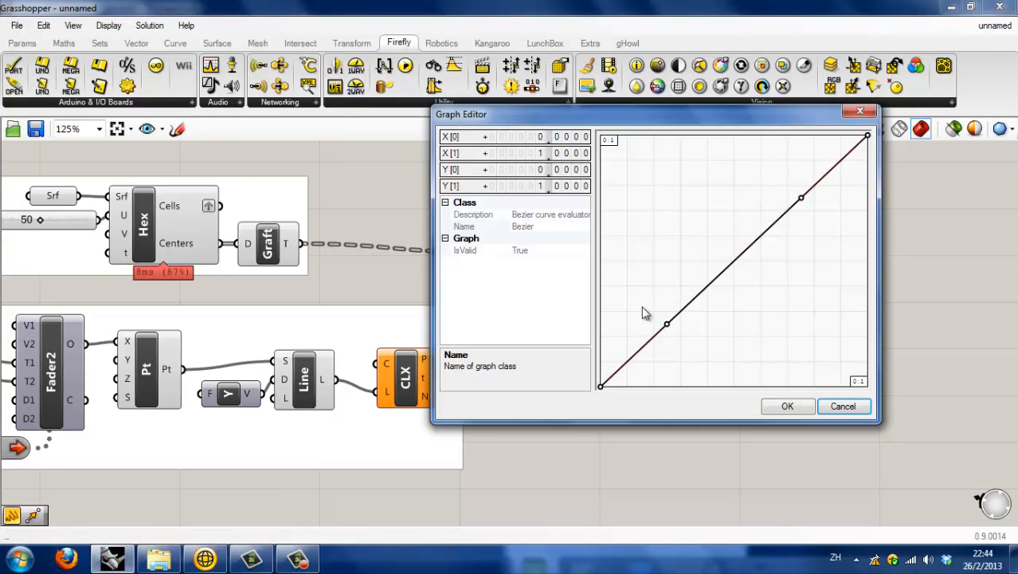
double_click(568, 153)
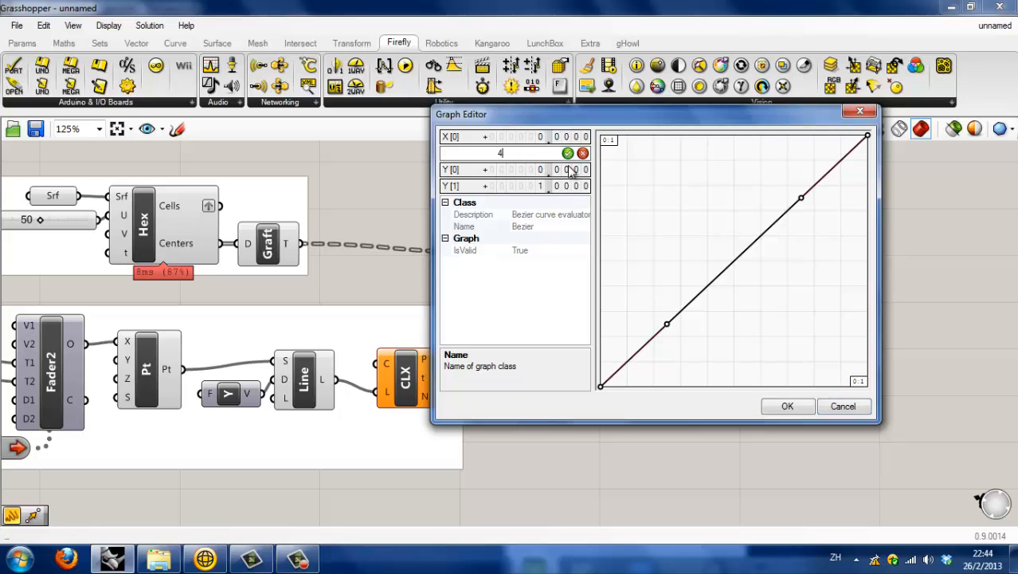
double_click(527, 185)
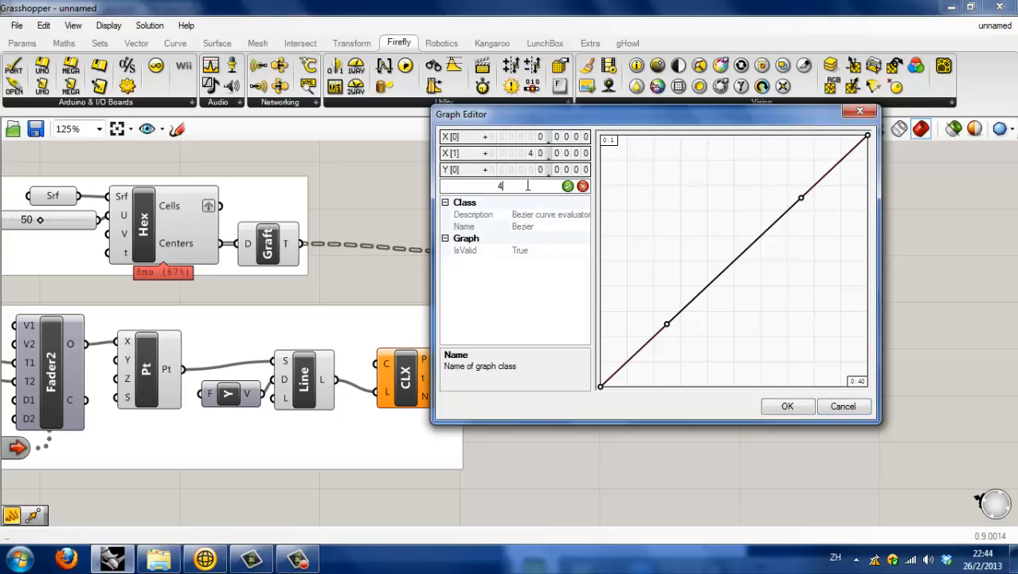
click(569, 186)
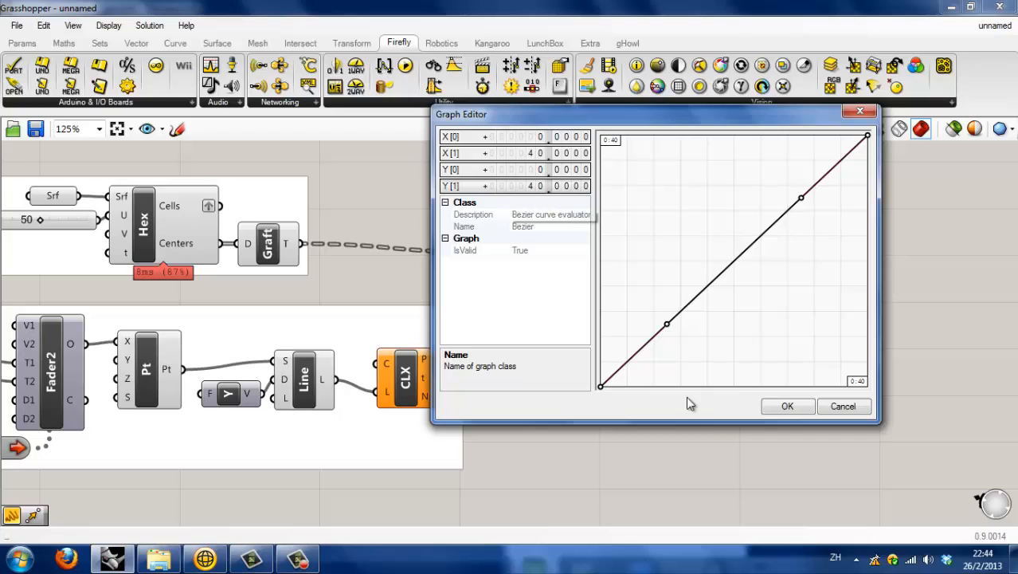
click(787, 406)
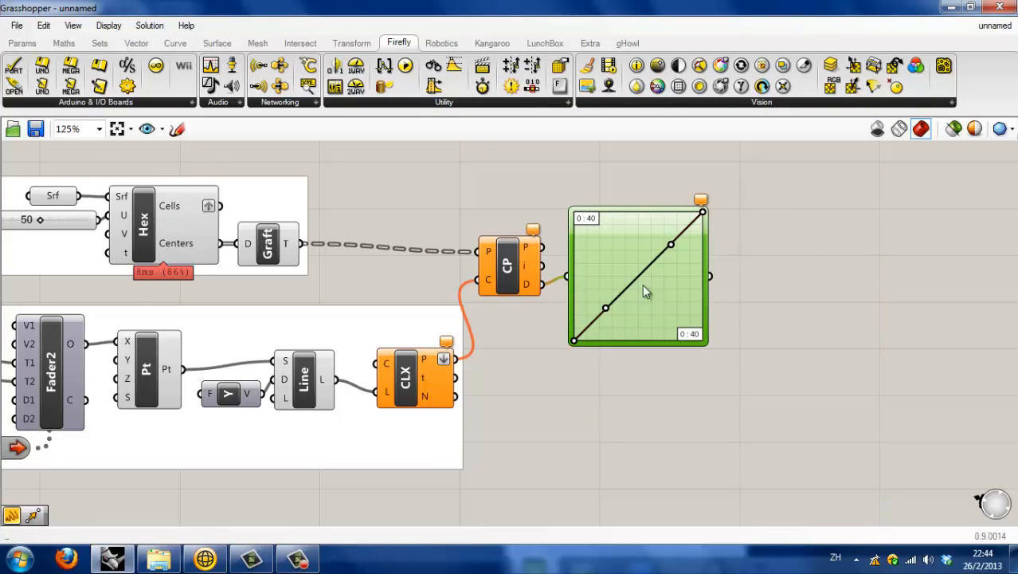
Add a Move component and a Unit Z component beyond the Graph Mapper
scroll(539, 341, down, 2)
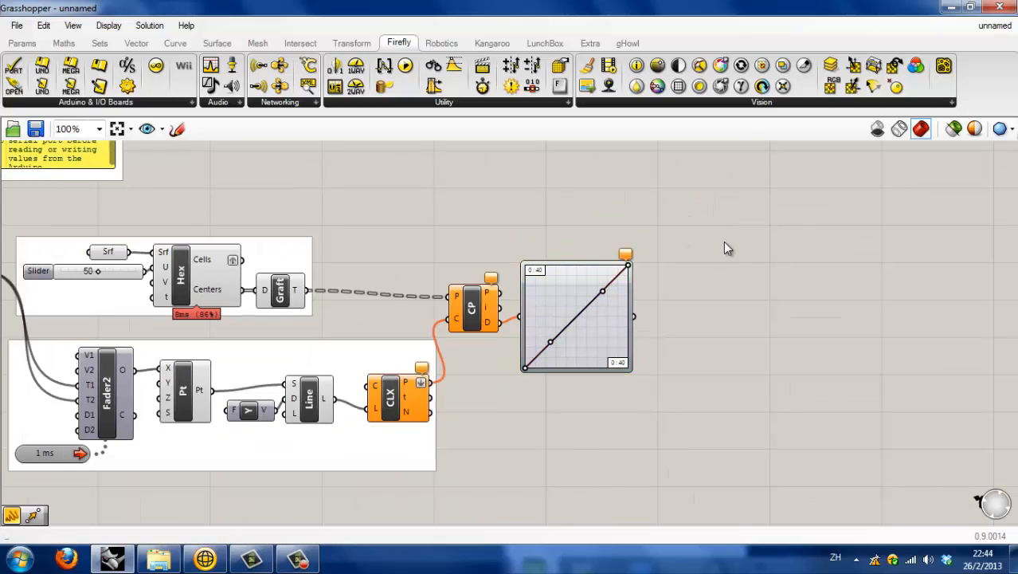
double_click(723, 242)
text(move)
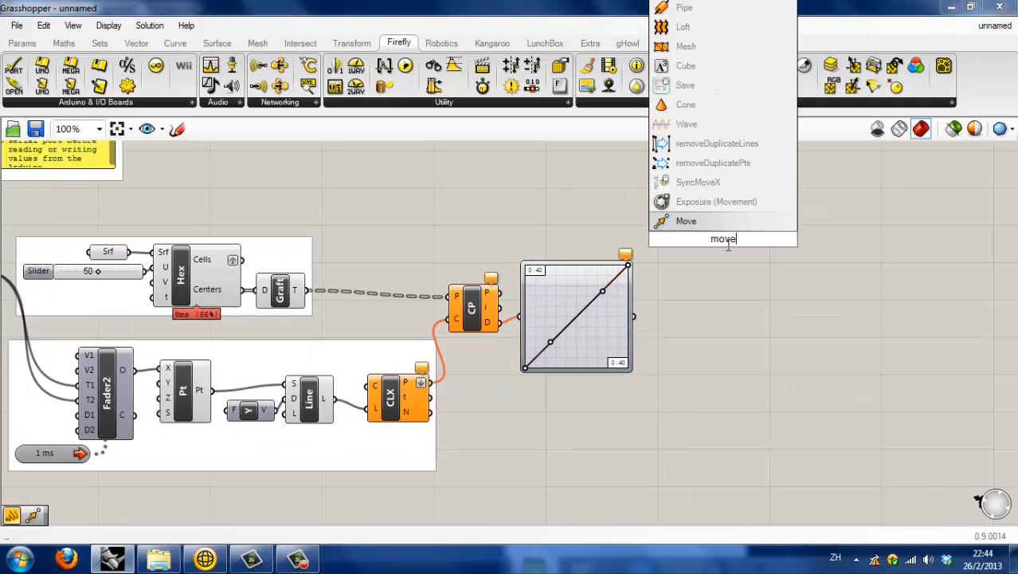
click(765, 223)
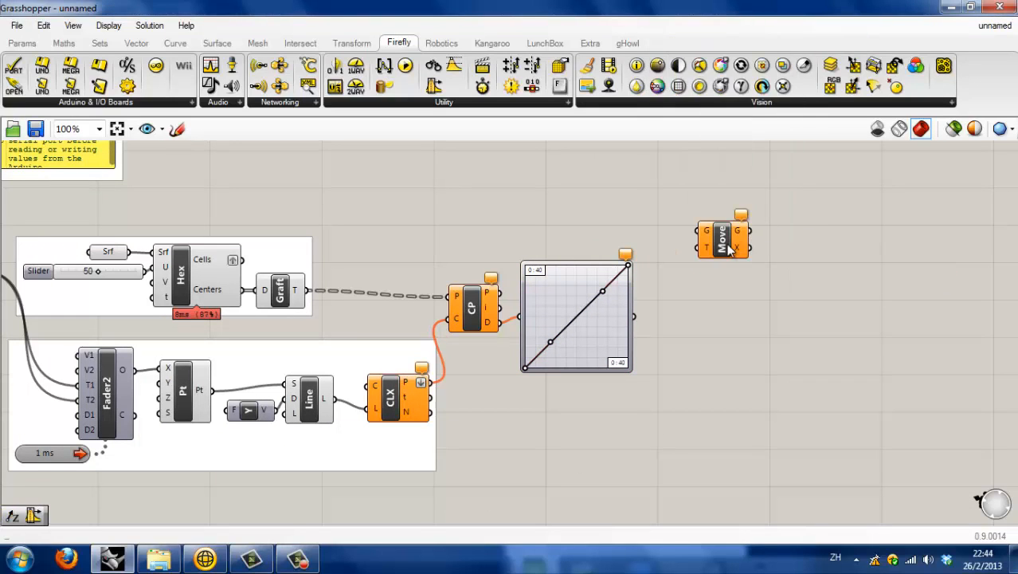
double_click(668, 260)
text(unit z)
click(673, 243)
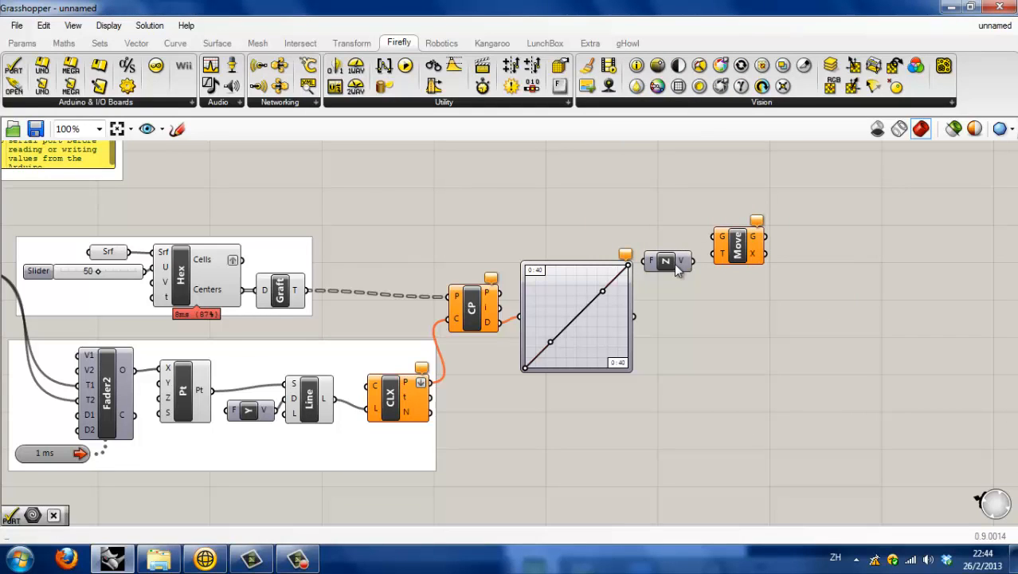
Wire the Graph Mapper through Unit Z to Move's T input, and Hex's Cells output to Move's G input and CLX's C input
drag(687, 270, 680, 267)
drag(635, 317, 674, 265)
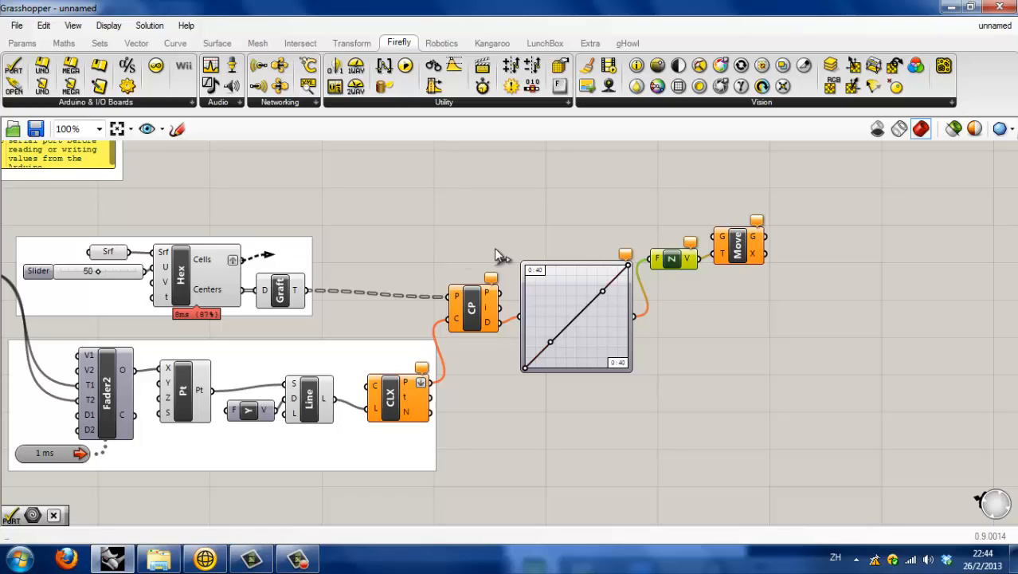
drag(500, 256, 705, 237)
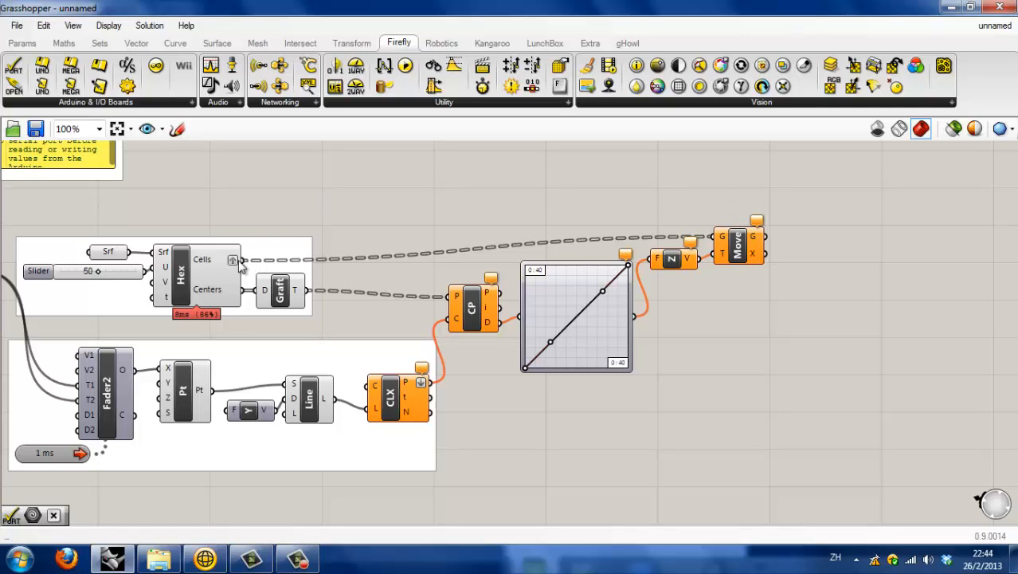
drag(323, 385, 374, 386)
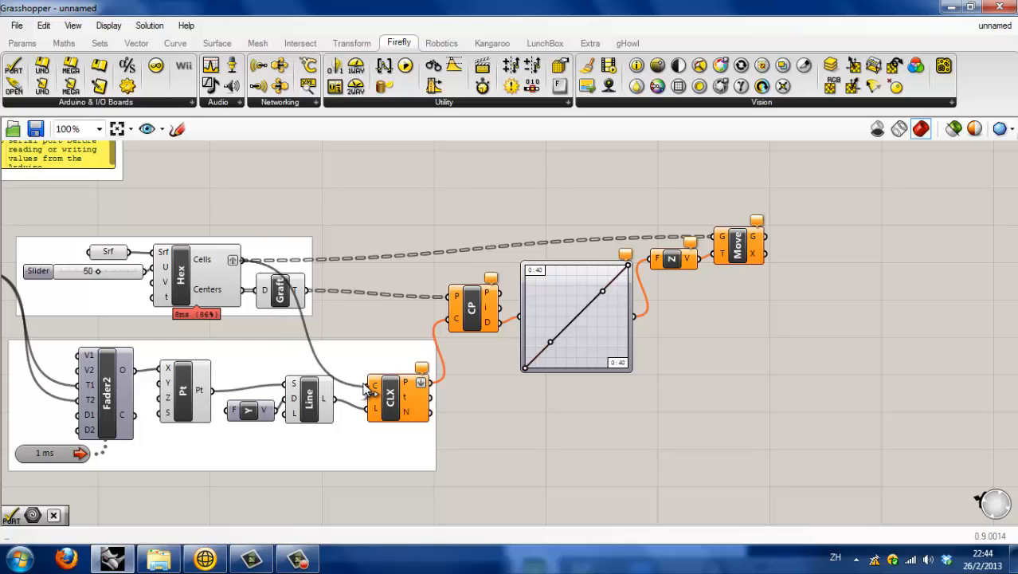
Group the Closest Point, Graph Mapper, Unit Z and Move components and shift the group slightly away from its neighbours
drag(801, 404, 461, 209)
key(ctrl+g)
click(462, 209)
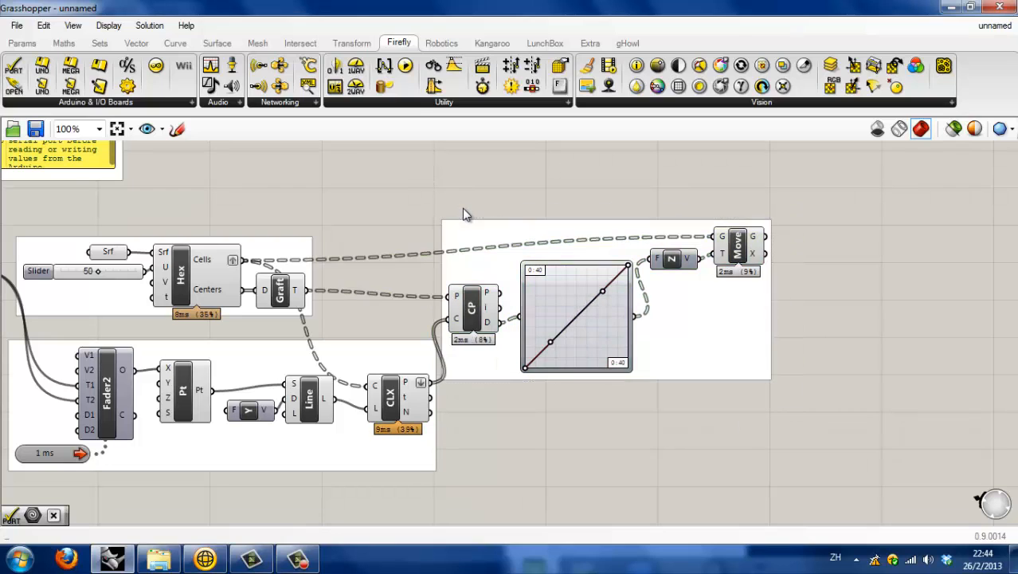
drag(507, 262, 523, 285)
click(519, 228)
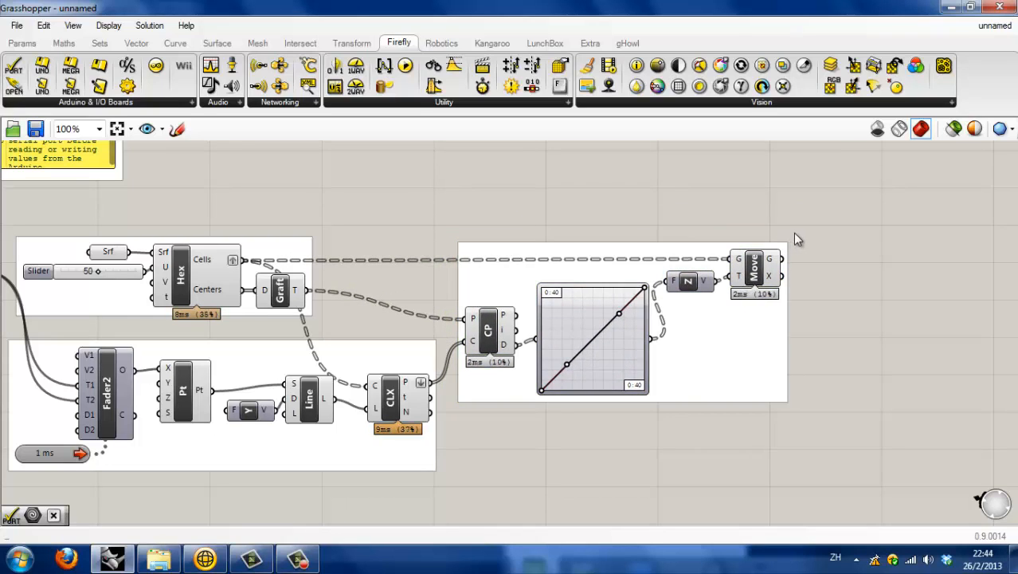
Reshape the Graph Mapper's Bezier curve into a gentle S-curve by repositioning its two inner handles
scroll(794, 236, down, 3)
scroll(717, 263, up, 2)
drag(675, 287, 659, 279)
drag(634, 327, 644, 335)
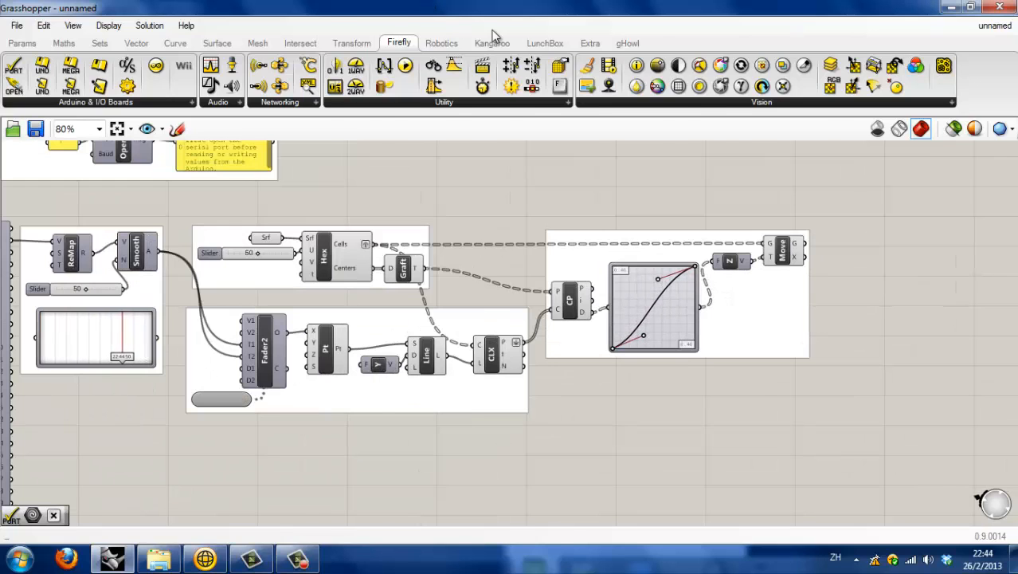
Restore the Grasshopper window to a smaller size over the Rhino viewport and set the Open Port and Mega read Start toggles to True
drag(548, 6, 677, 37)
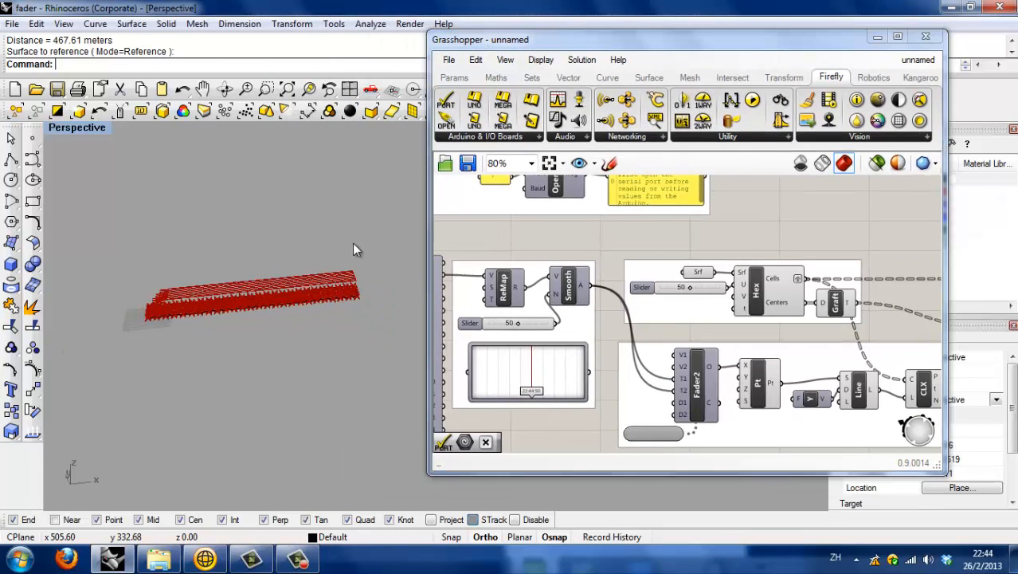
scroll(679, 328, down, 3)
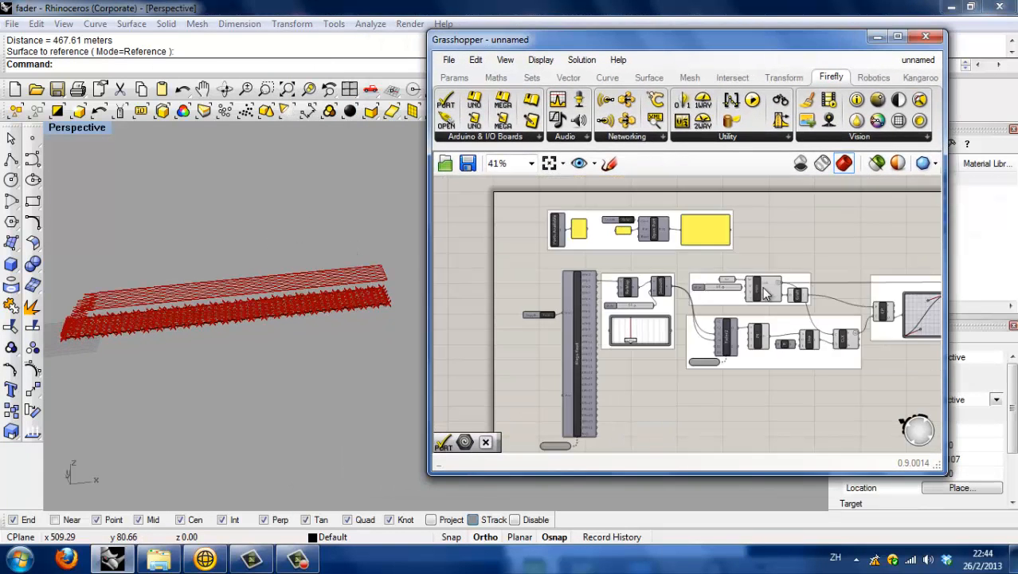
scroll(652, 252, up, 3)
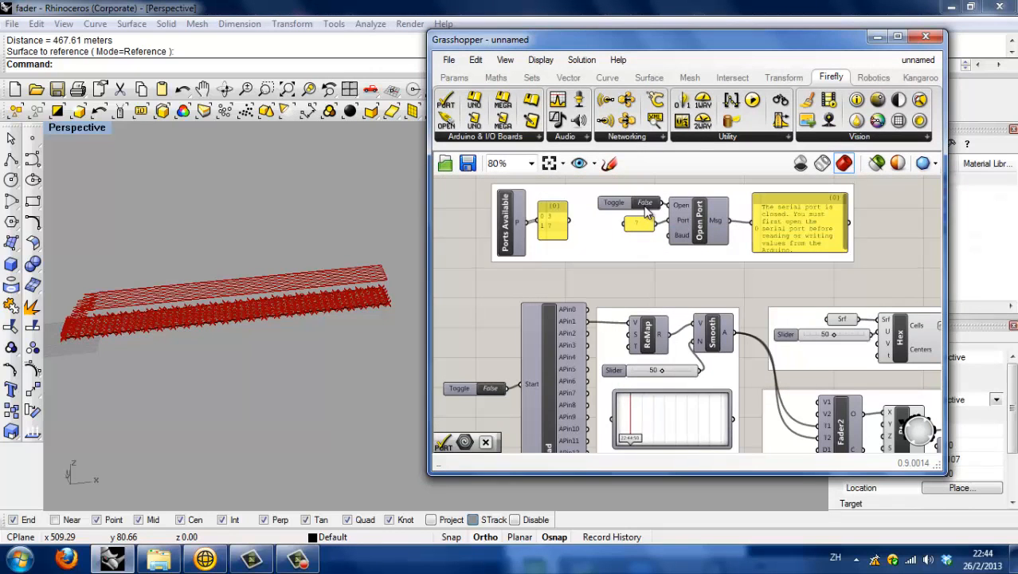
double_click(645, 203)
double_click(489, 389)
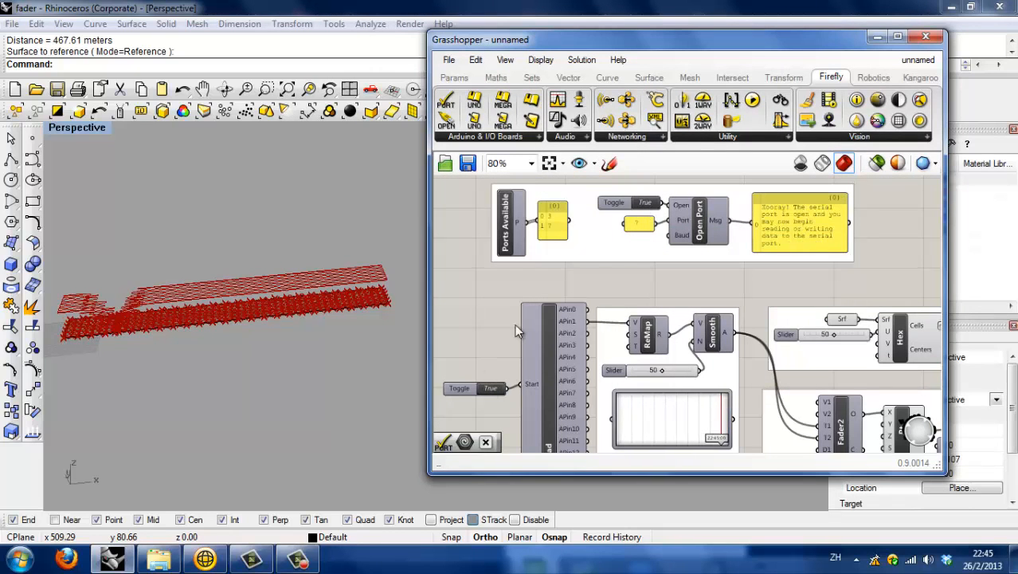
Examine how the Quick Graph and the hexagonal pattern in the Perspective viewport respond to the live sensor values
scroll(558, 406, down, 3)
scroll(558, 410, up, 1)
scroll(562, 396, up, 3)
scroll(542, 405, down, 3)
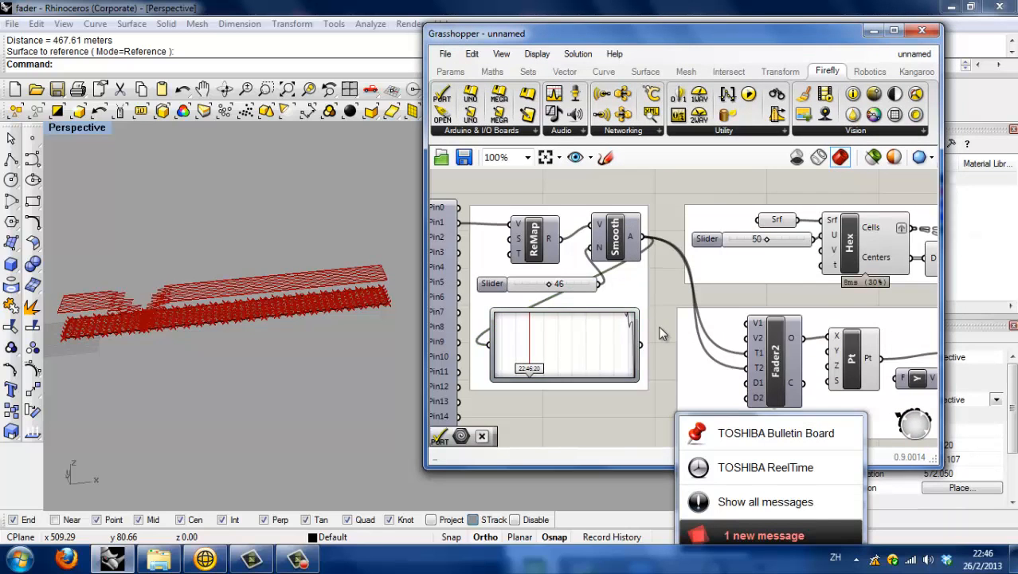
scroll(661, 334, down, 2)
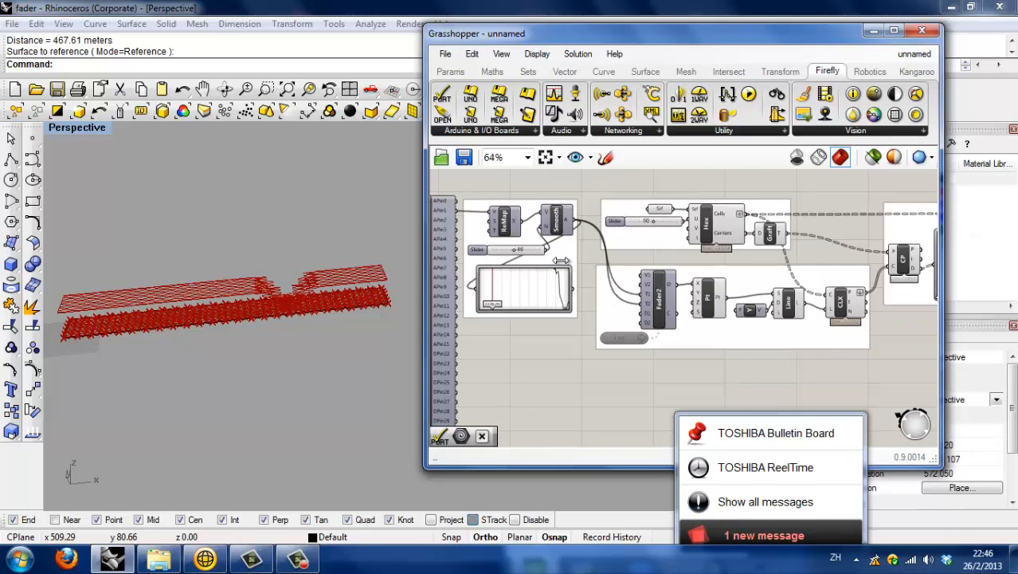
scroll(626, 363, up, 2)
click(624, 364)
click(590, 397)
scroll(593, 390, down, 2)
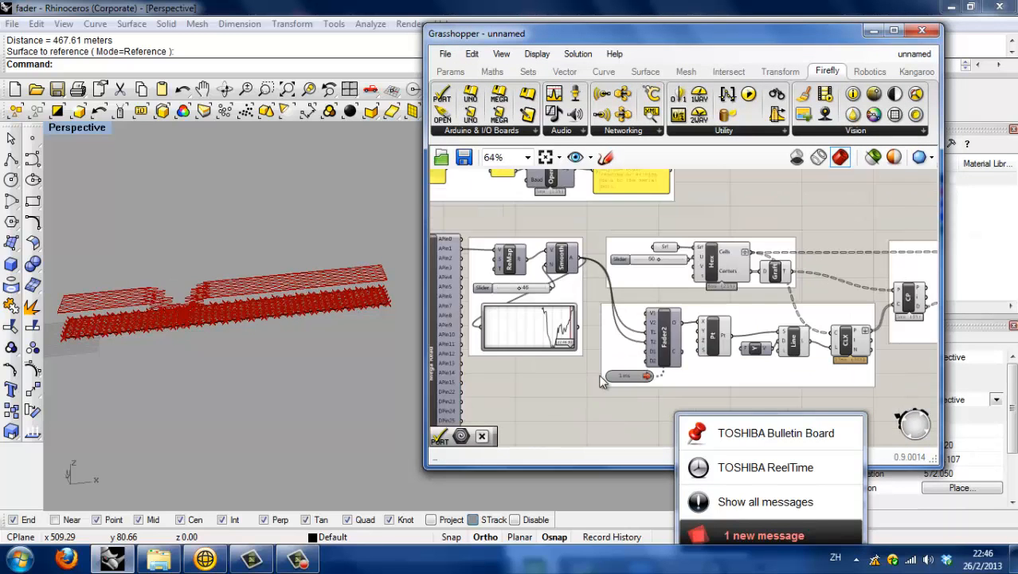
scroll(597, 375, up, 2)
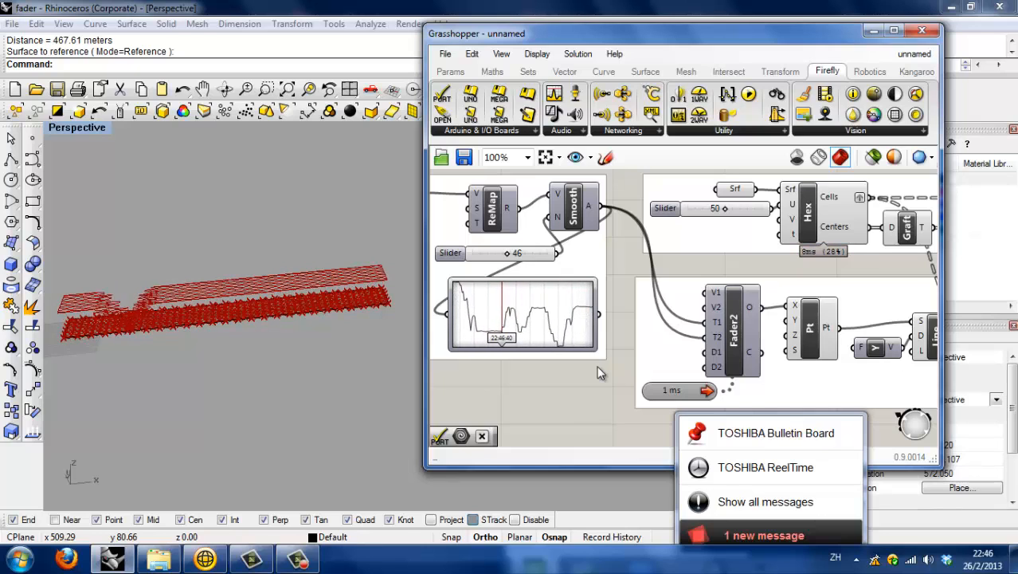
click(652, 393)
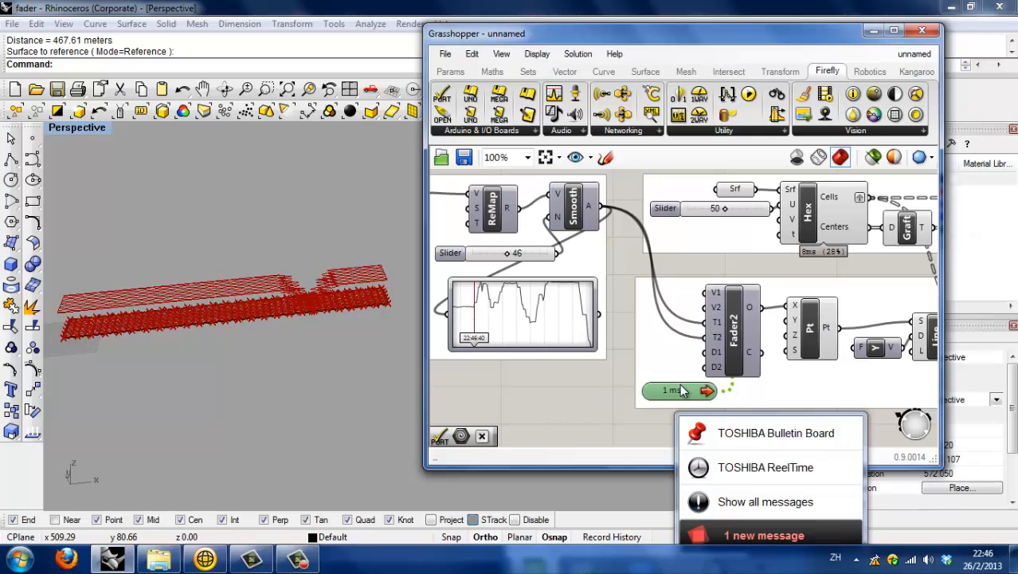